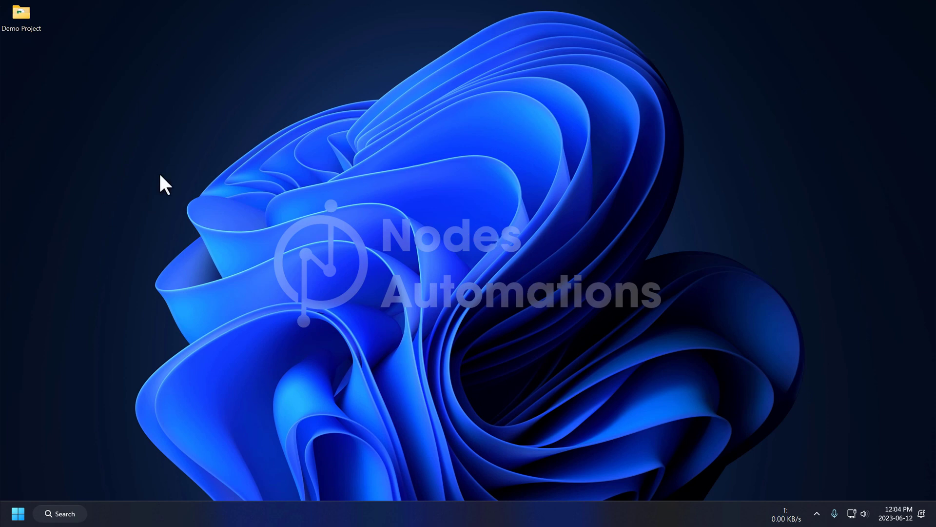
# - Open the Demo Project folder from the desktop and look through its Python subfolder
pyautogui.doubleClick(31, 26)
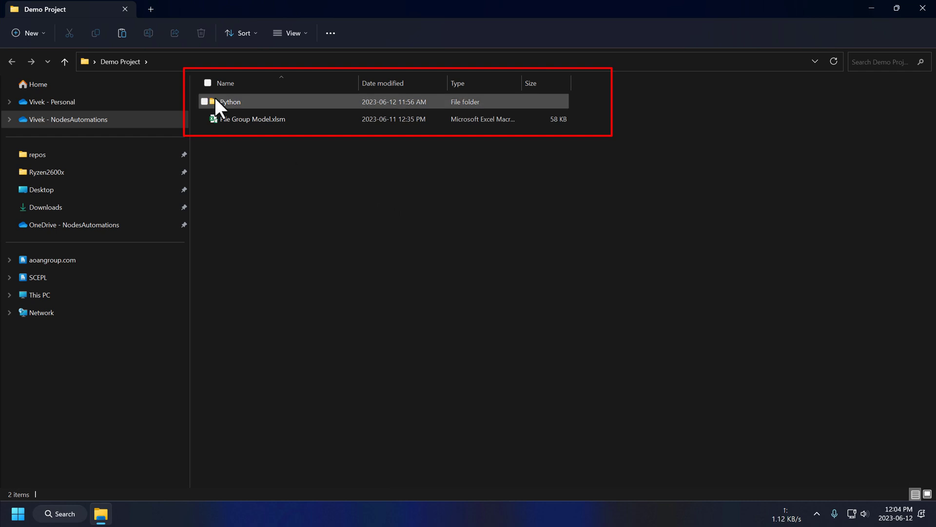
pyautogui.doubleClick(237, 98)
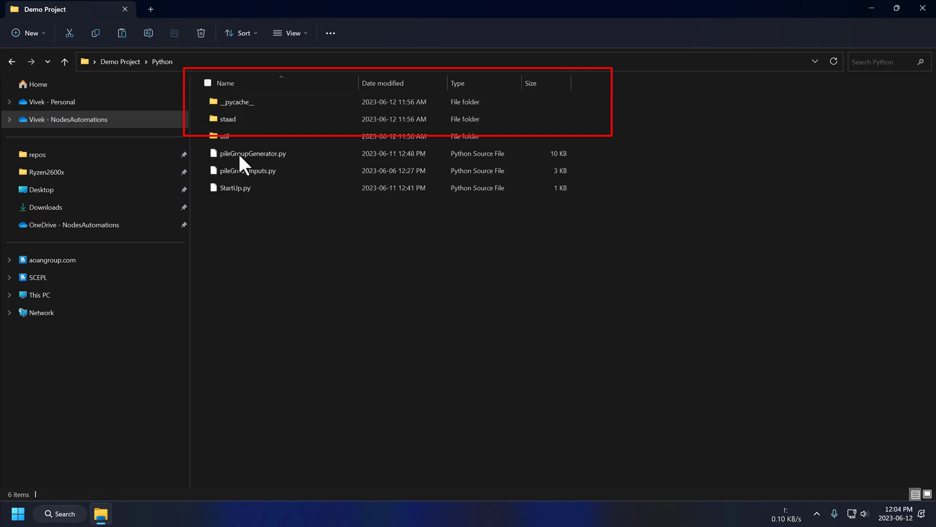
pyautogui.moveTo(493, 313); pyautogui.dragTo(228, 88)
pyautogui.click(401, 256)
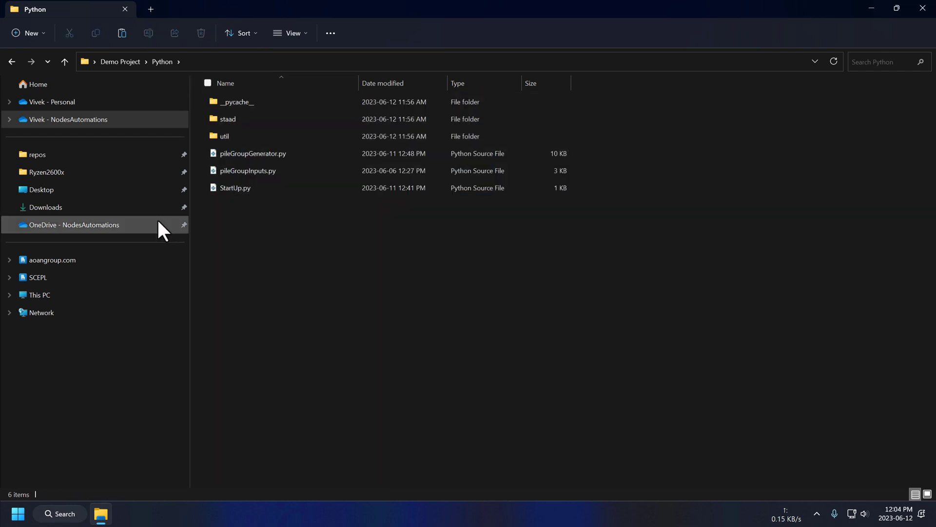
# - Return to the Demo Project folder and open the workbook Pile Group Model.xlsm
pyautogui.click(128, 62)
pyautogui.click(240, 119)
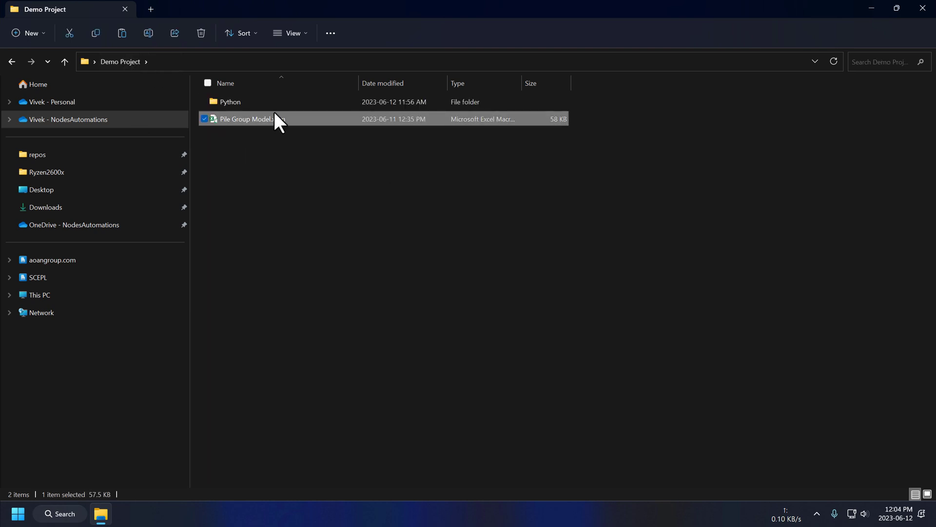
pyautogui.doubleClick(297, 121)
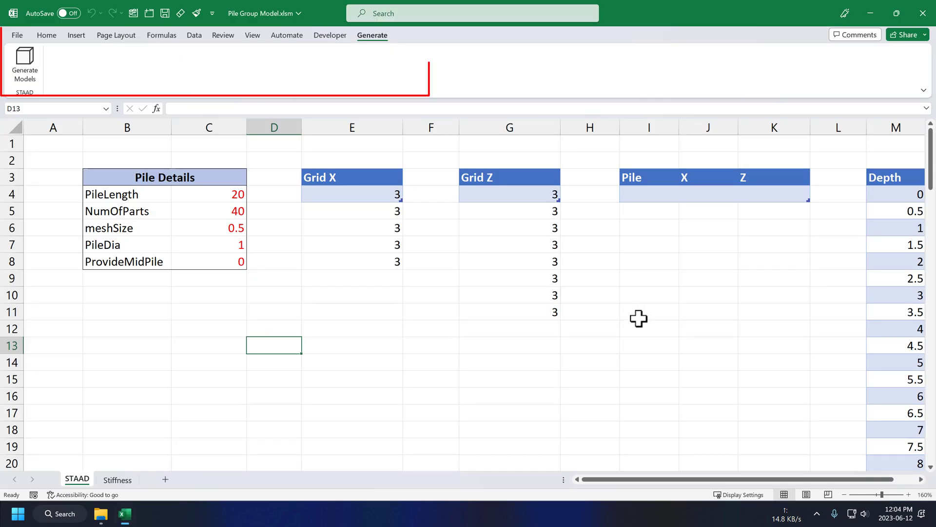
pyautogui.click(511, 311)
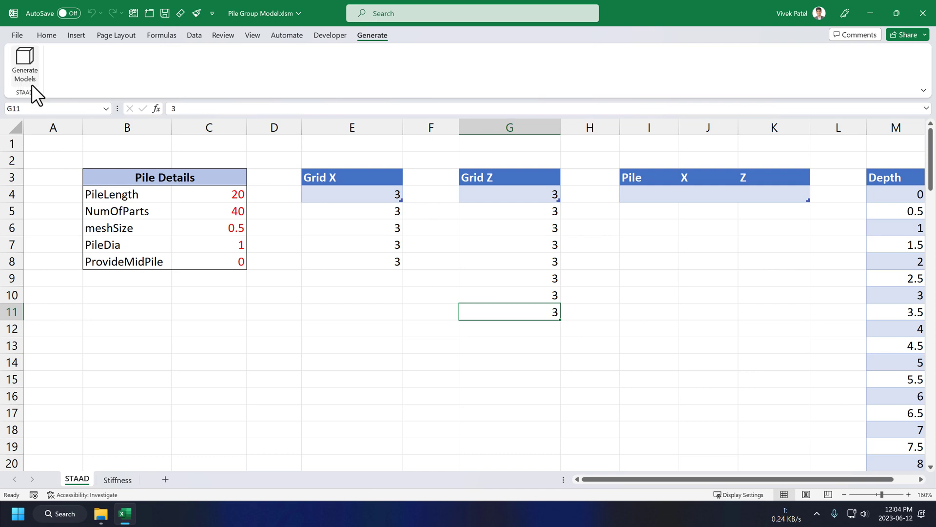
pyautogui.moveTo(94, 163); pyautogui.dragTo(773, 336)
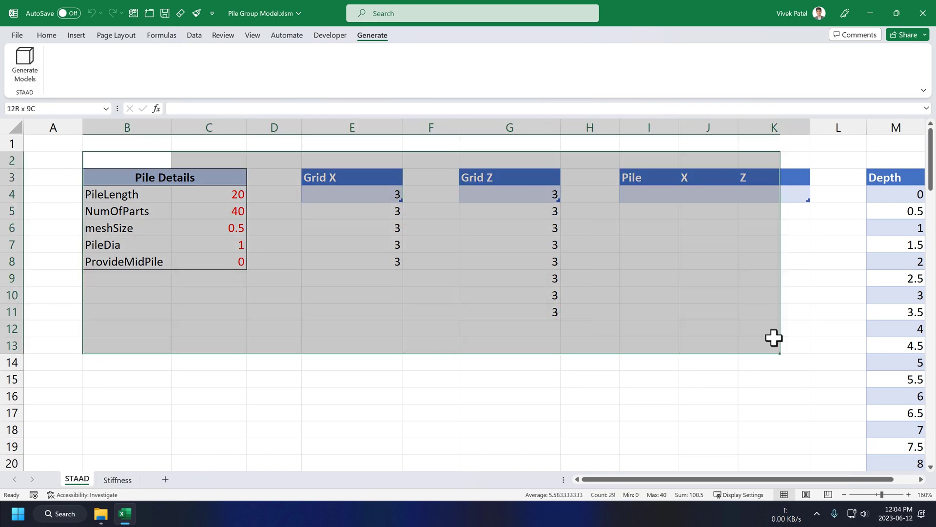
pyautogui.click(555, 333)
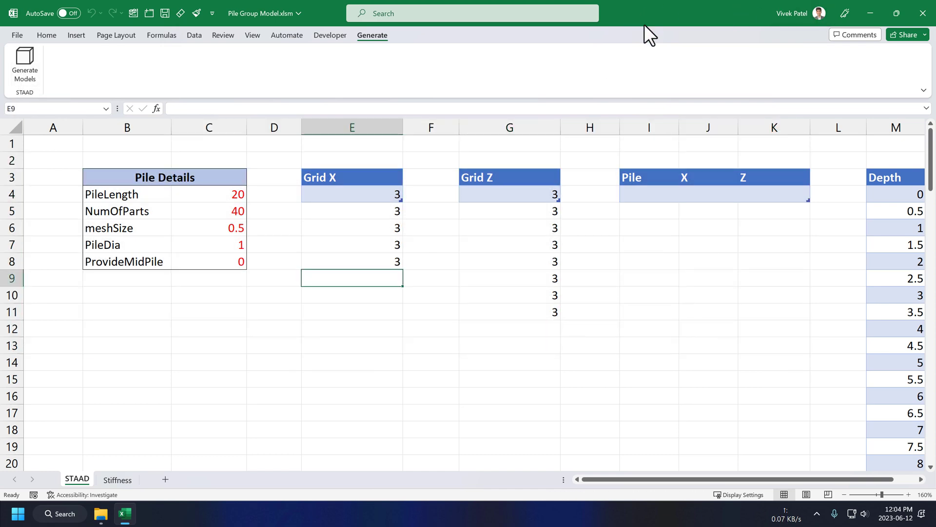
# - Place the workbook side by side with the Demo Project folder and generate the STAAD pile group model
pyautogui.moveTo(644, 23); pyautogui.dragTo(934, 160)
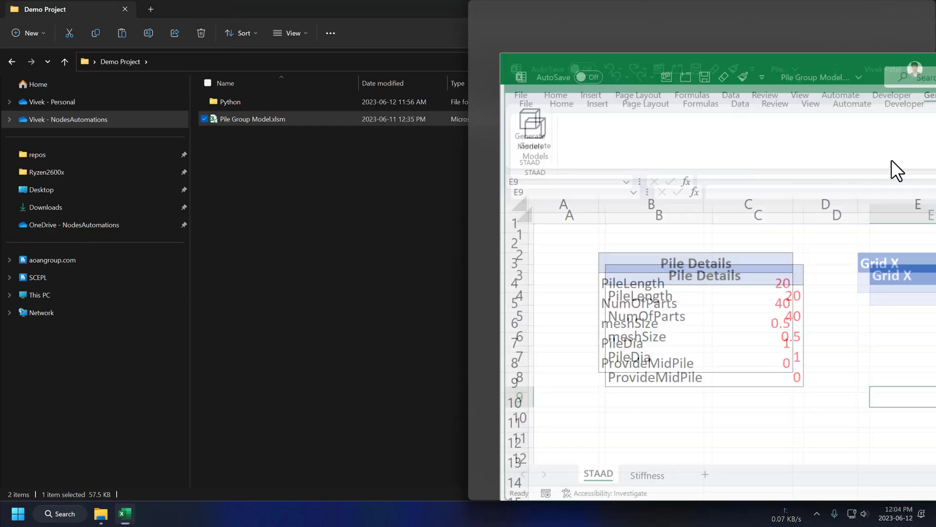
pyautogui.click(37, 201)
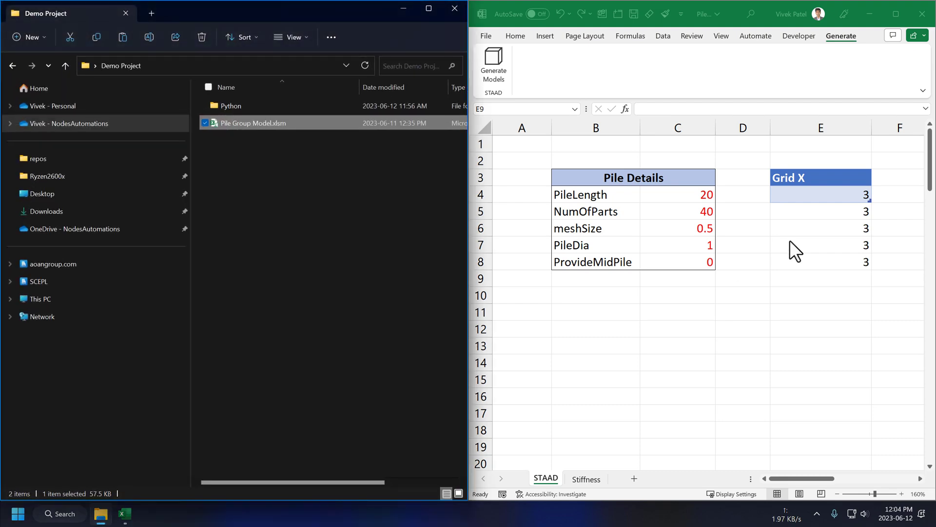
pyautogui.click(780, 281)
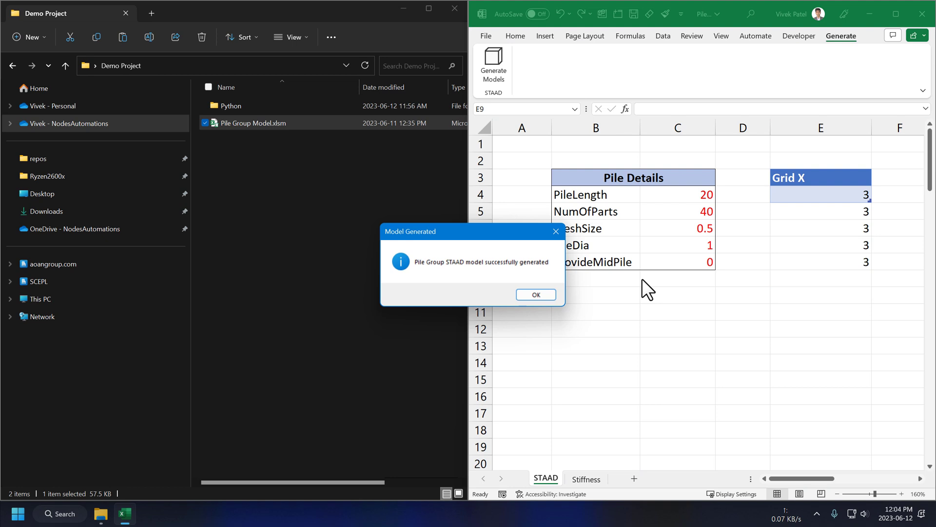
pyautogui.click(536, 294)
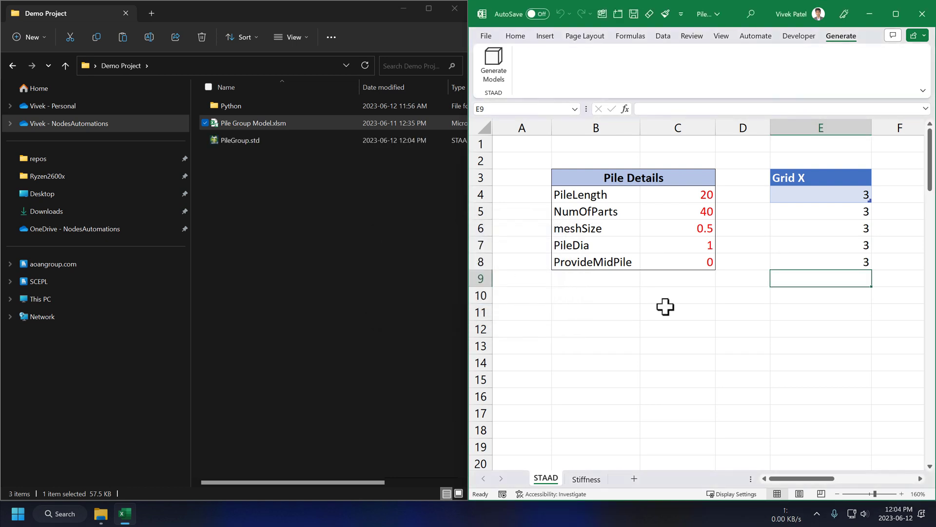
# - Open PileGroup.std in STAAD.Pro, inspect the piles in a 3D rendered view, and close the program
pyautogui.click(665, 308)
pyautogui.click(250, 188)
pyautogui.doubleClick(258, 138)
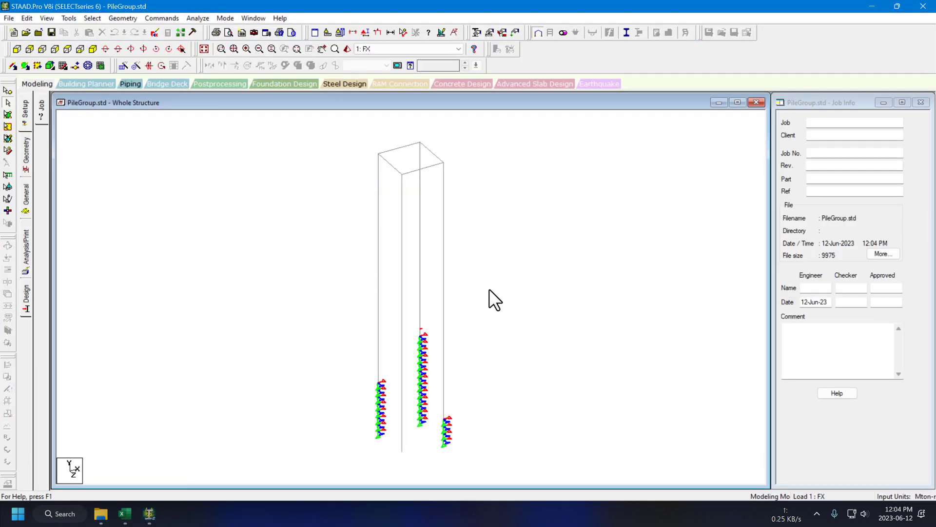
pyautogui.click(348, 50)
pyautogui.moveTo(526, 312); pyautogui.dragTo(847, 204)
pyautogui.click(897, 204)
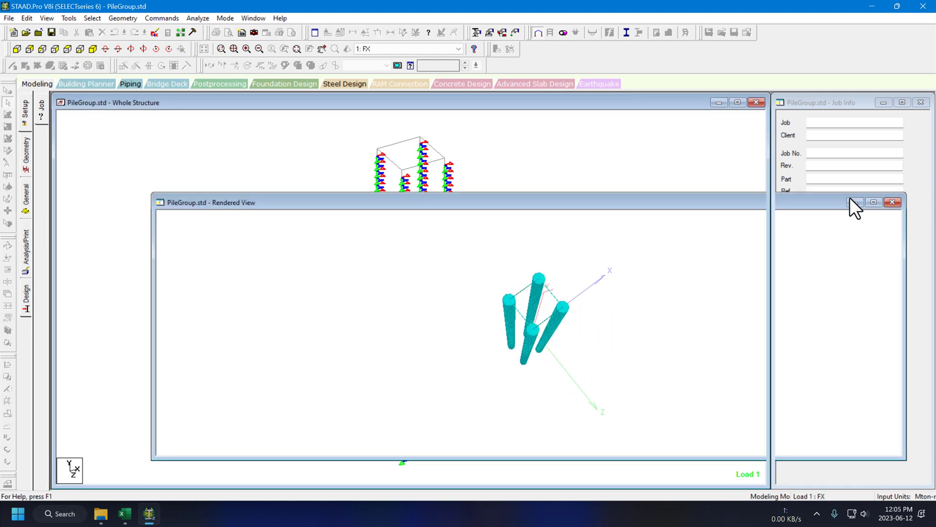
pyautogui.click(933, 1)
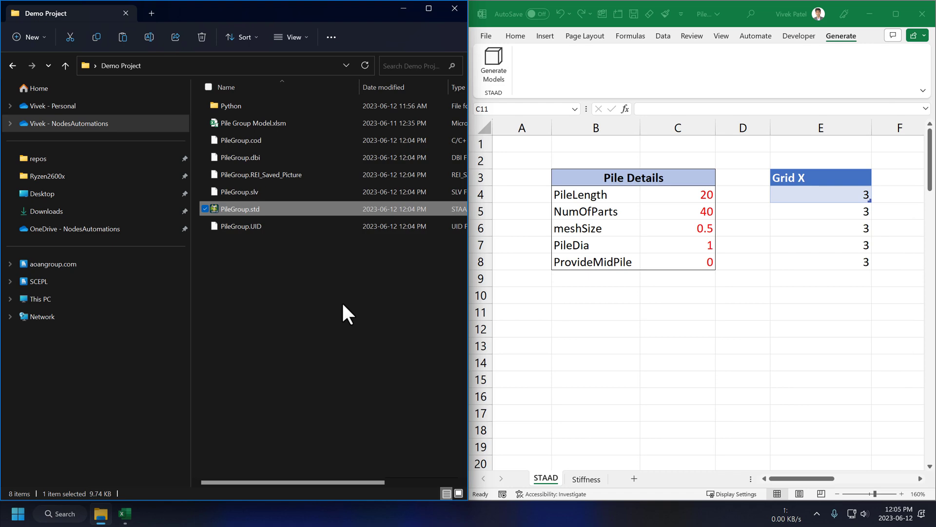
# - Maximize the workbook and review the Pile Details, Grid X and Grid Z inputs on the STAAD sheet
pyautogui.click(343, 305)
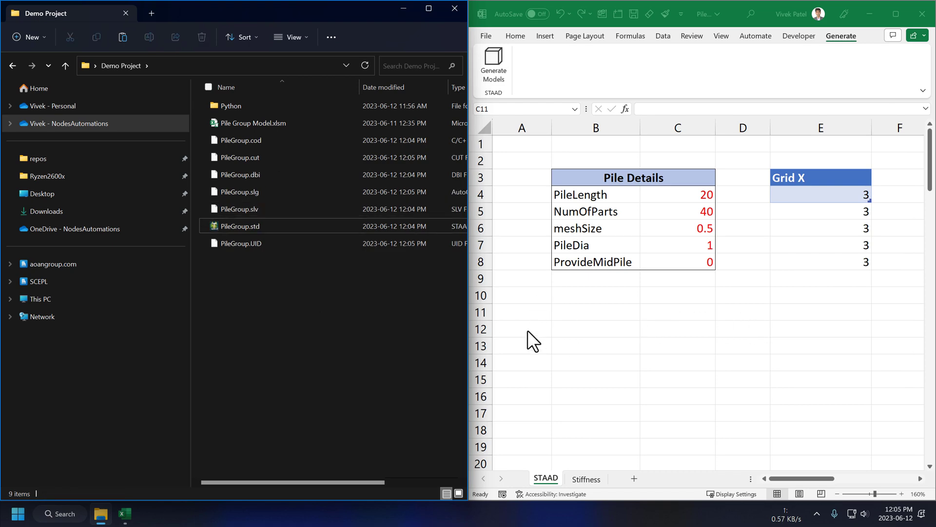
pyautogui.click(799, 195)
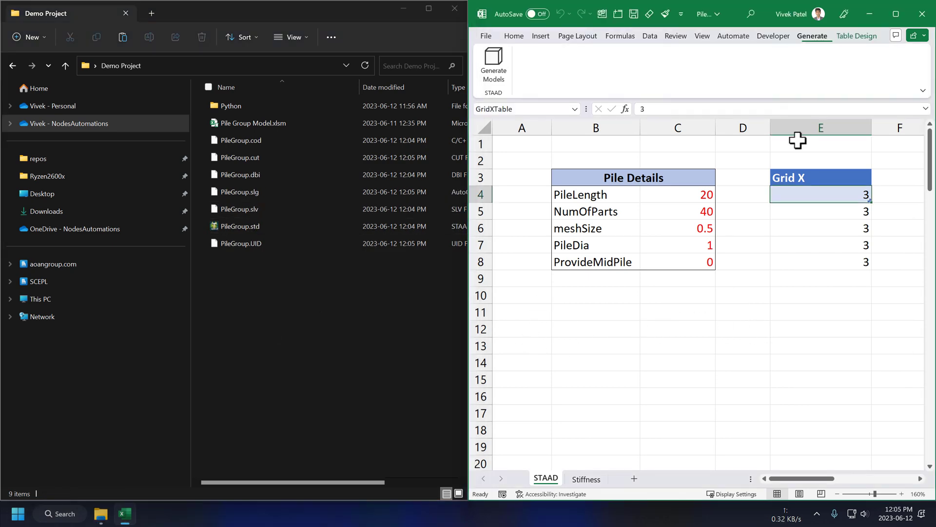
pyautogui.click(888, 8)
pyautogui.click(107, 193)
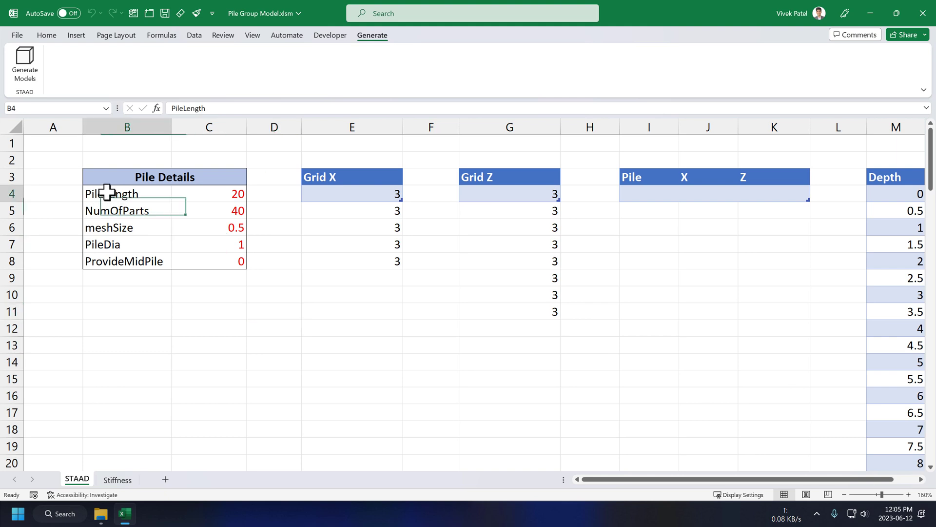
pyautogui.moveTo(107, 193); pyautogui.dragTo(226, 197)
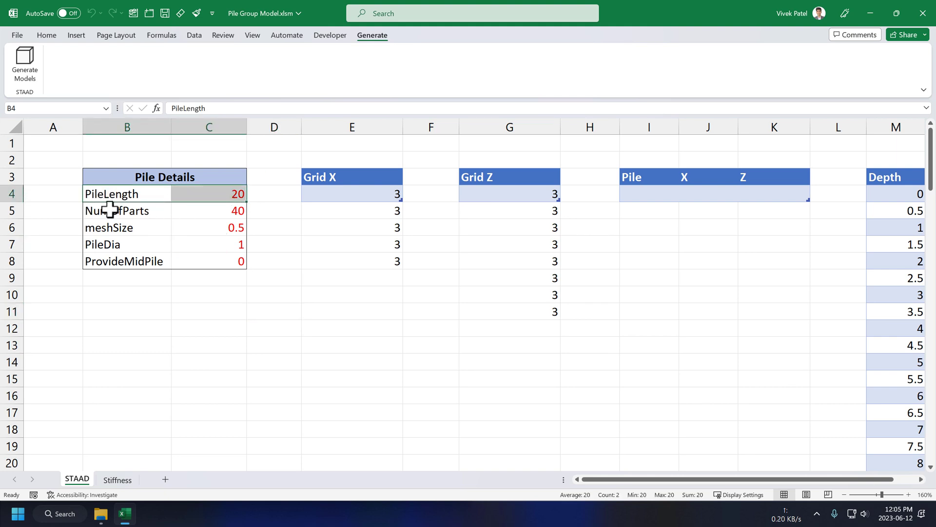
pyautogui.click(548, 194)
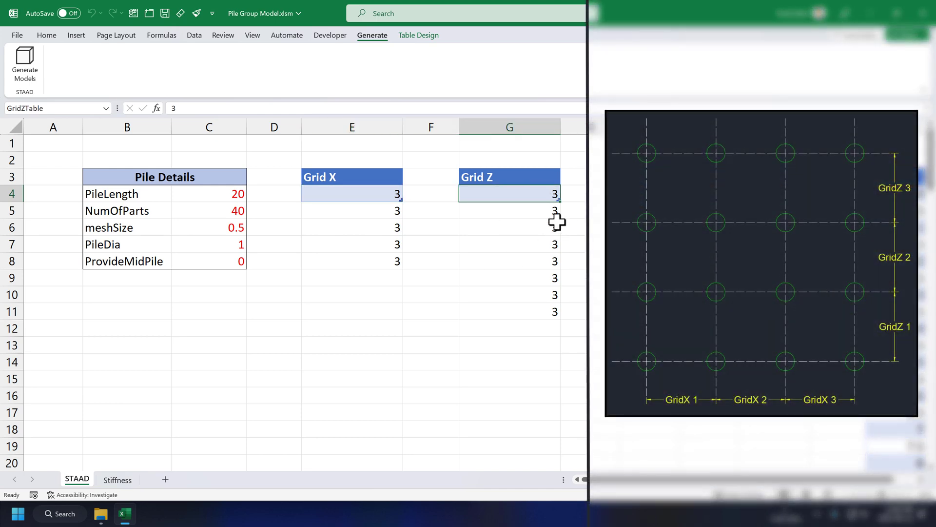
pyautogui.click(371, 260)
pyautogui.click(344, 195)
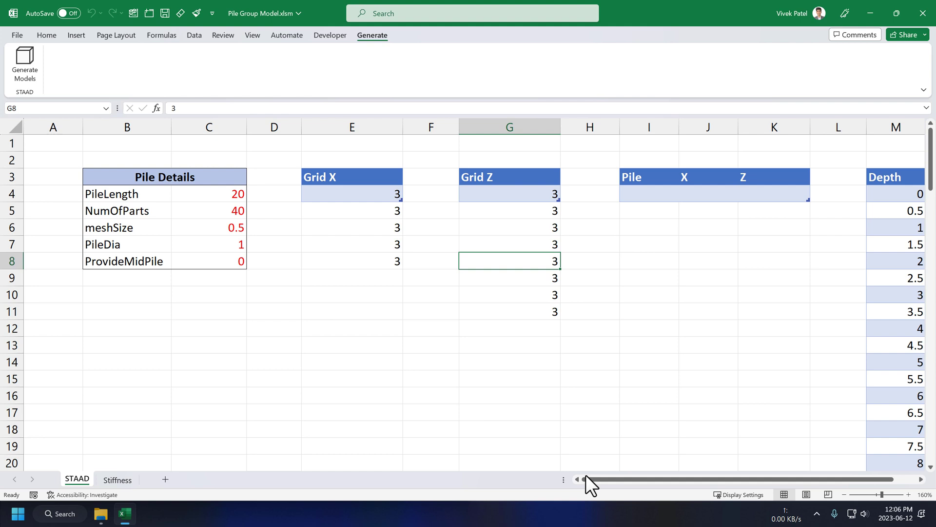
# - Review the pile offset and depth-stiffness tables on the STAAD sheet, along with the Stiffness sheet
pyautogui.moveTo(601, 474); pyautogui.dragTo(622, 477)
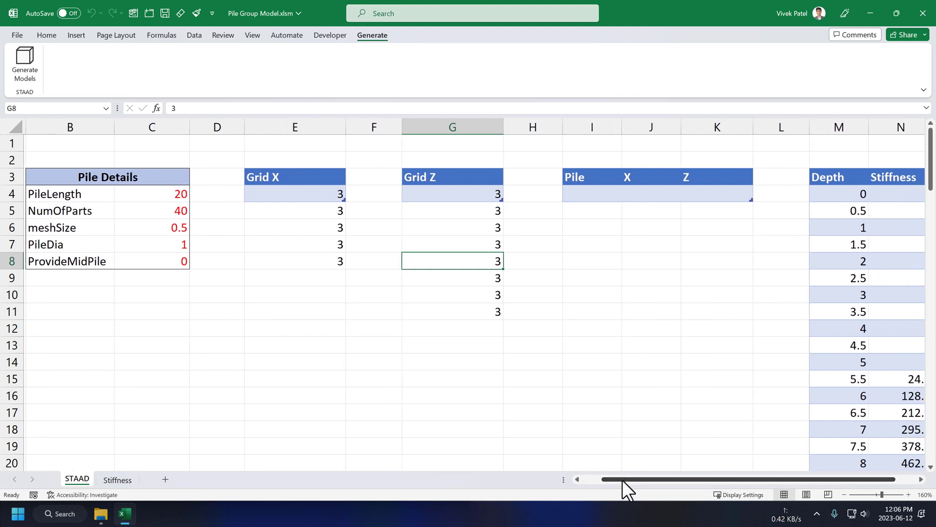
pyautogui.click(615, 266)
pyautogui.click(573, 171)
pyautogui.hotkey('ctrl', 'a')
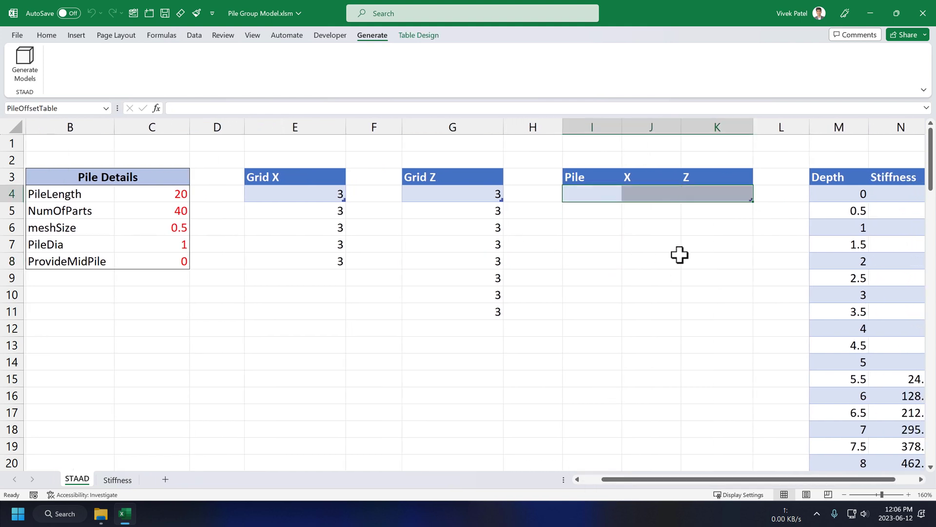
pyautogui.click(671, 260)
pyautogui.moveTo(651, 481); pyautogui.dragTo(678, 482)
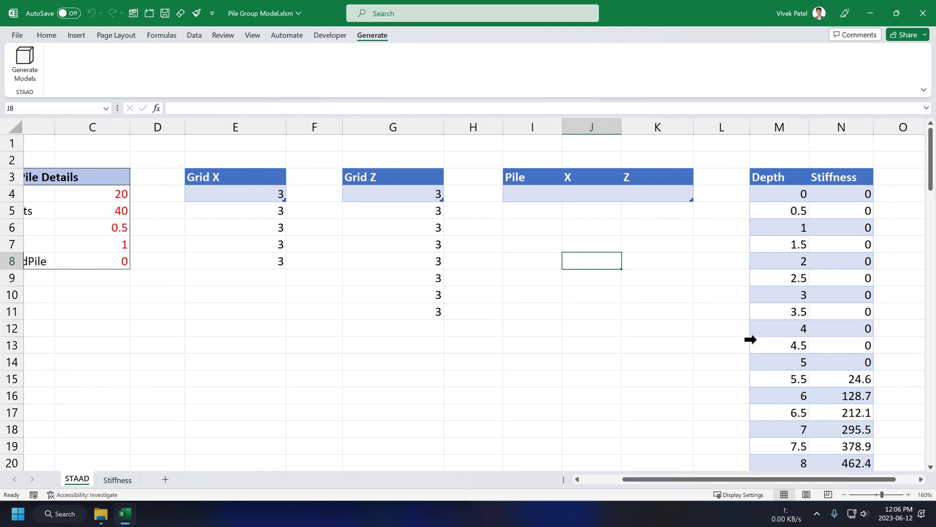
pyautogui.moveTo(770, 177); pyautogui.dragTo(856, 268)
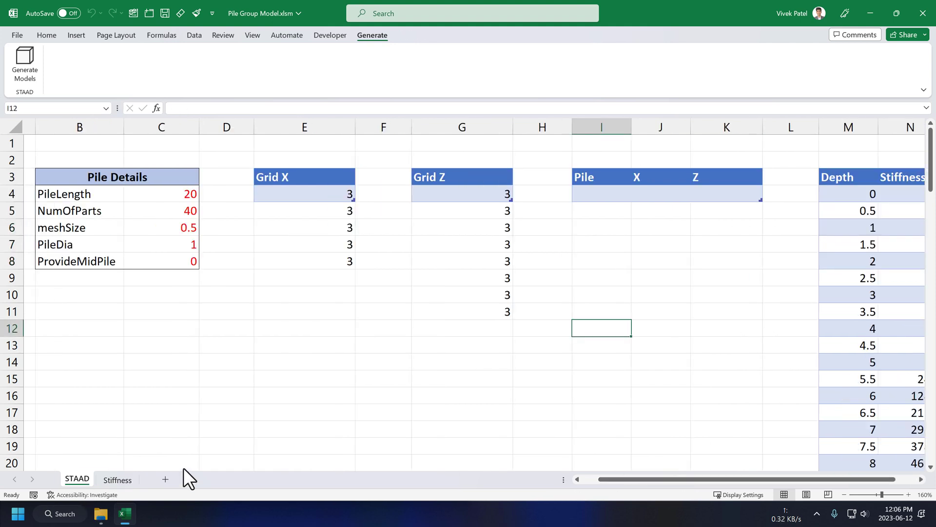
pyautogui.click(108, 476)
pyautogui.click(76, 478)
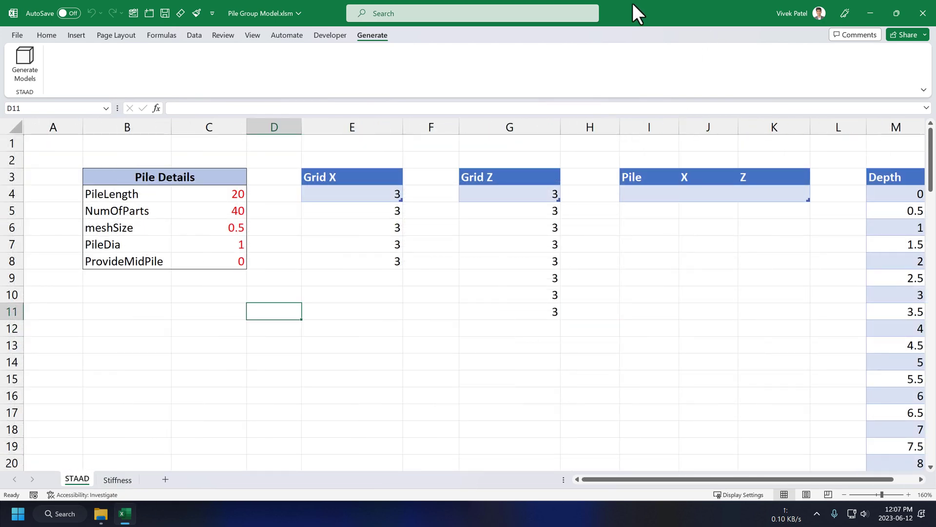
# - Place the workbook beside the Demo Project folder and delete all the PileGroup files from that folder
pyautogui.moveTo(633, 4); pyautogui.dragTo(935, 178)
pyautogui.moveTo(400, 314); pyautogui.dragTo(293, 141)
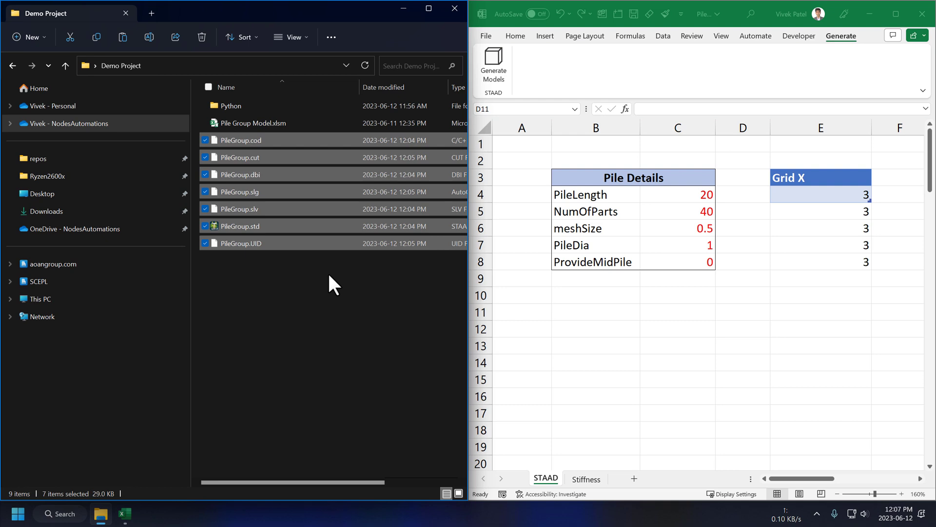
pyautogui.press('Delete')
# - Generate the pile group model again from the workbook and open the new PileGroup.std in STAAD.Pro
pyautogui.click(743, 312)
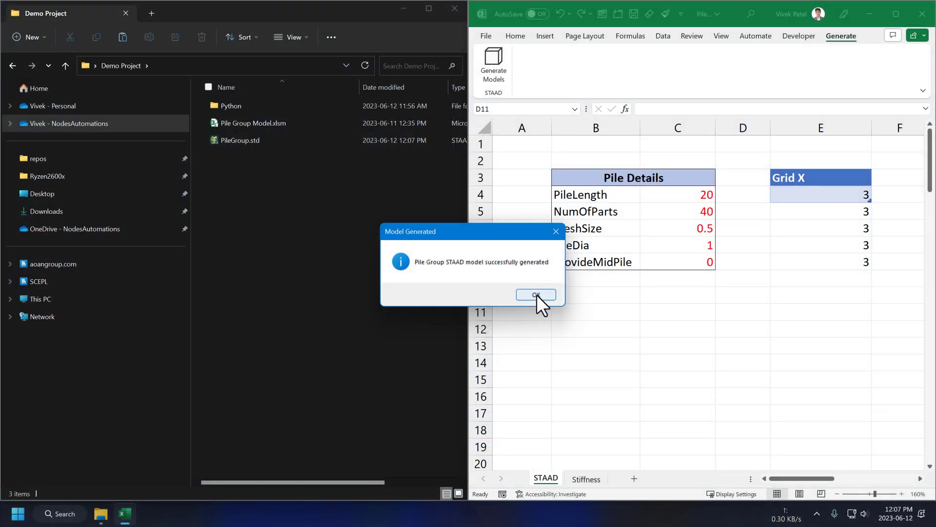
pyautogui.click(537, 294)
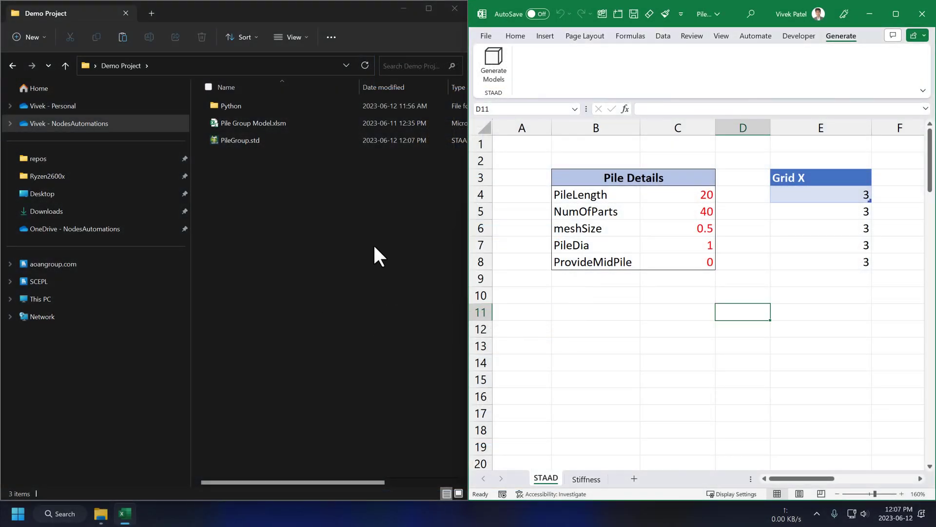
pyautogui.click(215, 168)
pyautogui.doubleClick(248, 140)
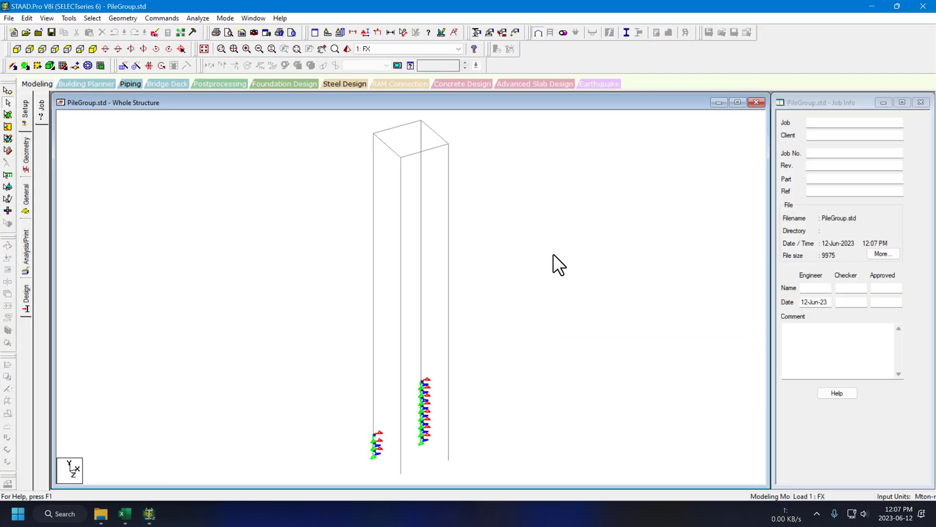
# - Hide the support symbols and display the node points along the piles
pyautogui.hotkey('shift', 's')
pyautogui.scroll(1, 181, 149)
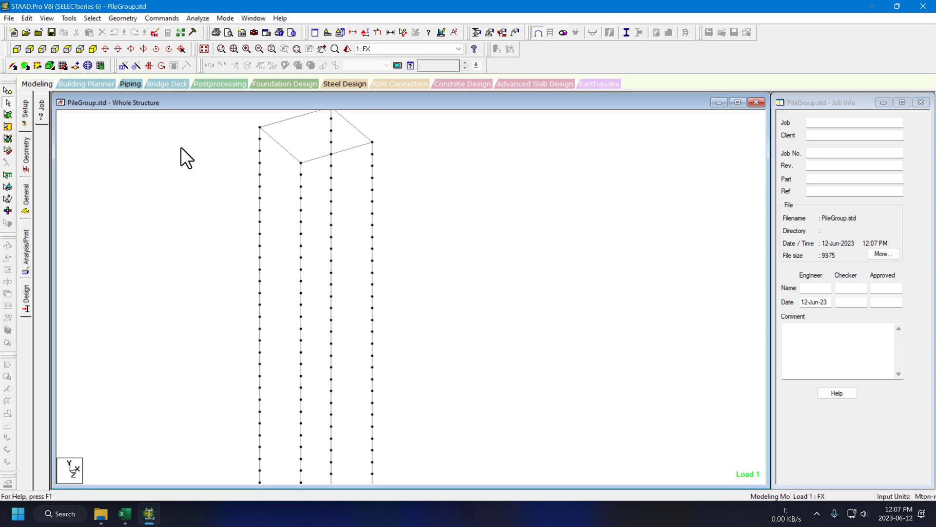
pyautogui.moveTo(206, 164); pyautogui.dragTo(186, 238)
# - Measure the pile spacing from one corner pile's top node to the top nodes of its two adjacent piles
pyautogui.click(404, 32)
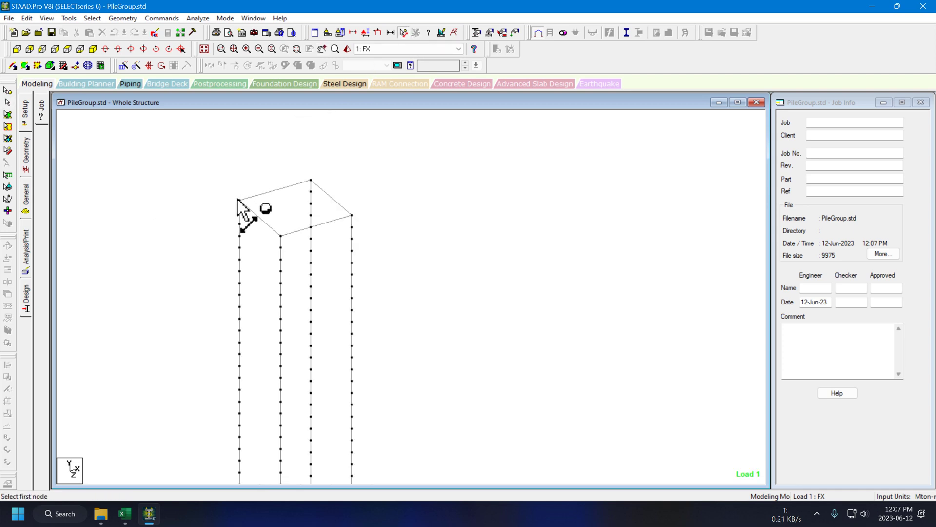
pyautogui.click(240, 200)
pyautogui.click(310, 181)
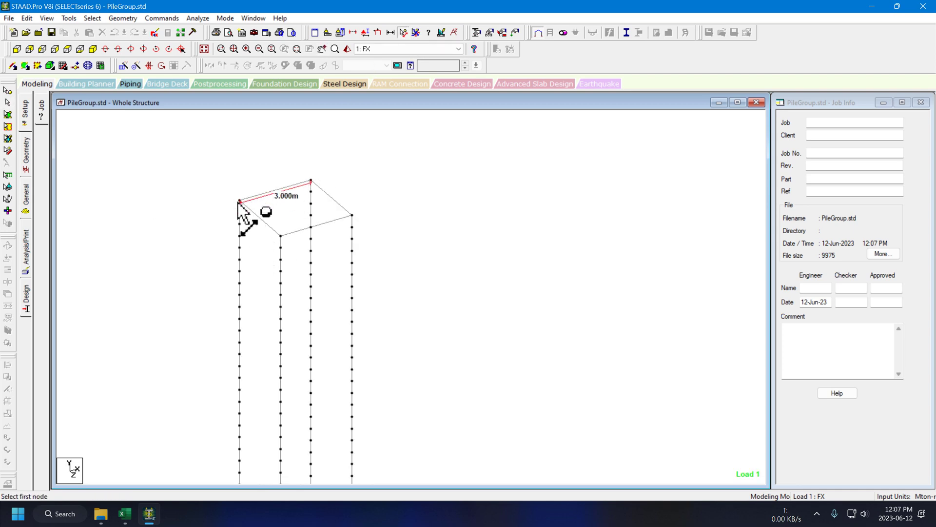
pyautogui.click(285, 237)
pyautogui.scroll(-5, 360, 188)
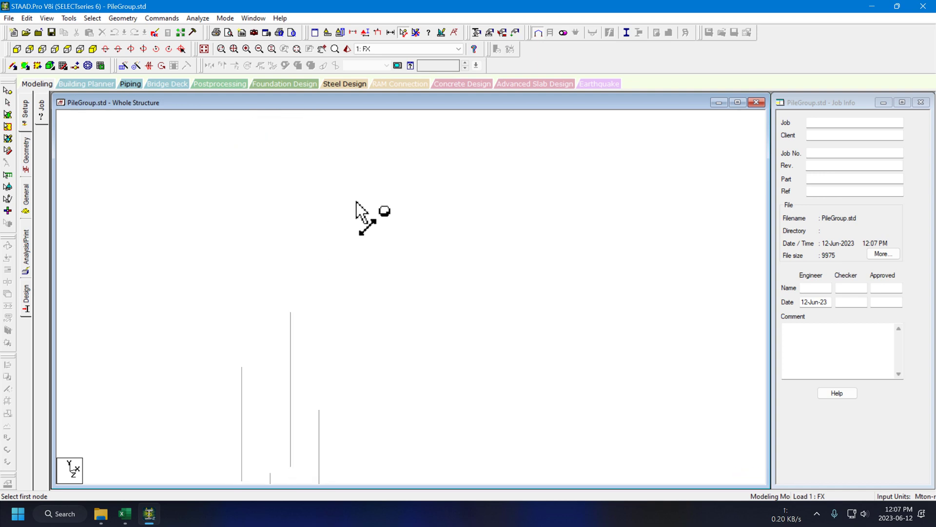
pyautogui.moveTo(374, 319); pyautogui.dragTo(372, 283)
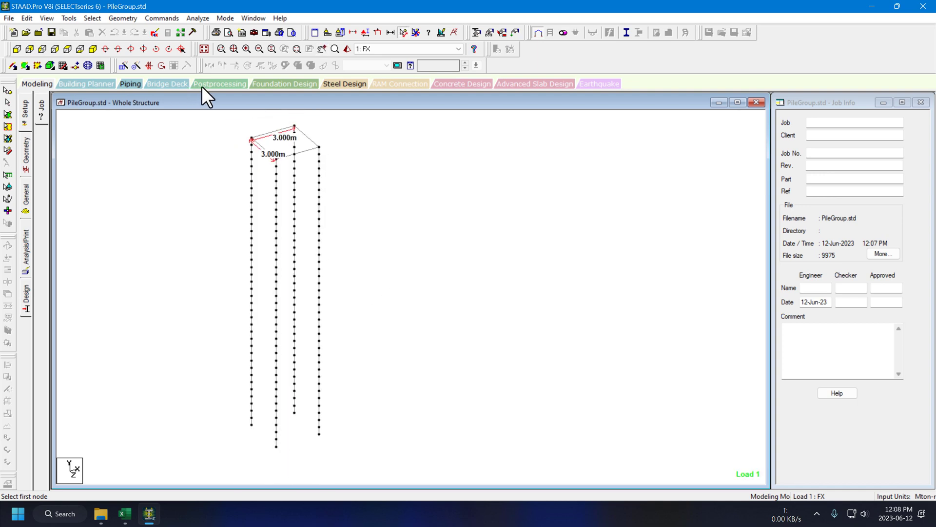
# - Measure one pile's length from top to bottom node and the spacing of an adjacent pile's lowest two nodes, closing the model when done
pyautogui.click(252, 142)
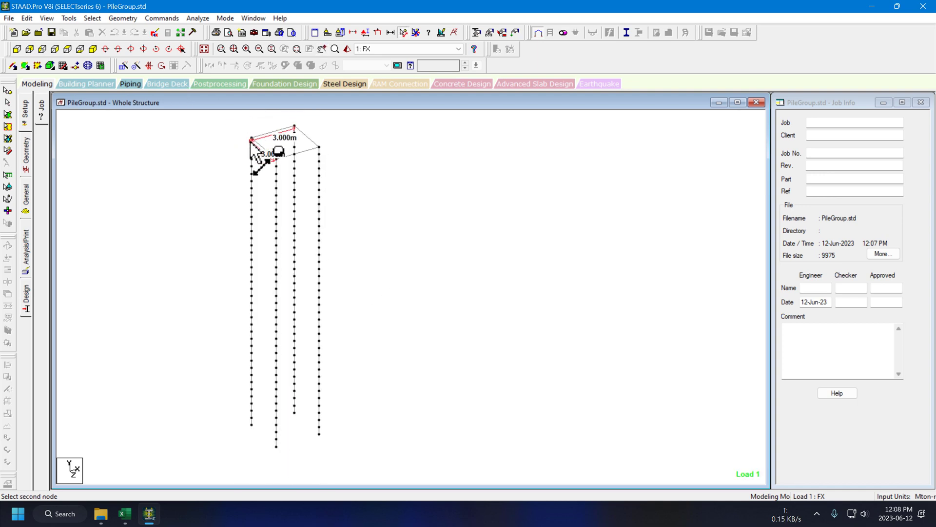
pyautogui.click(251, 426)
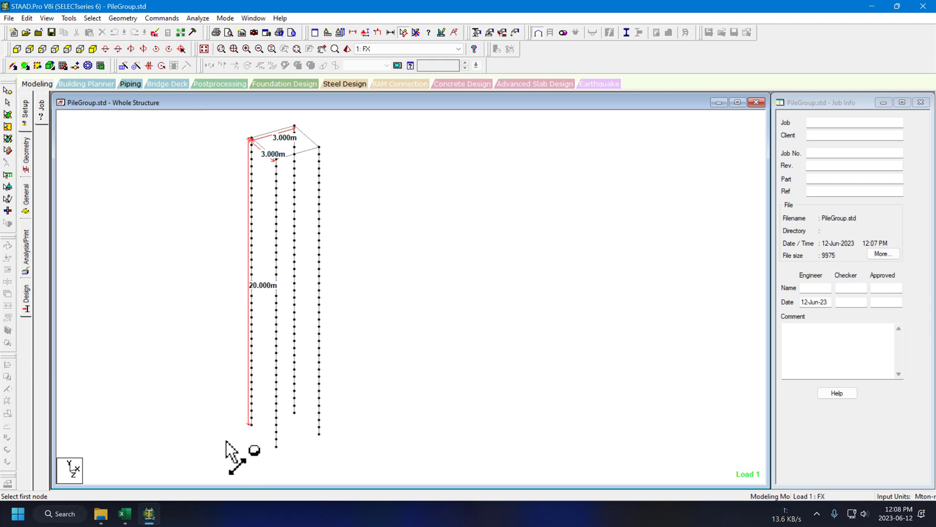
pyautogui.click(277, 440)
pyautogui.click(277, 446)
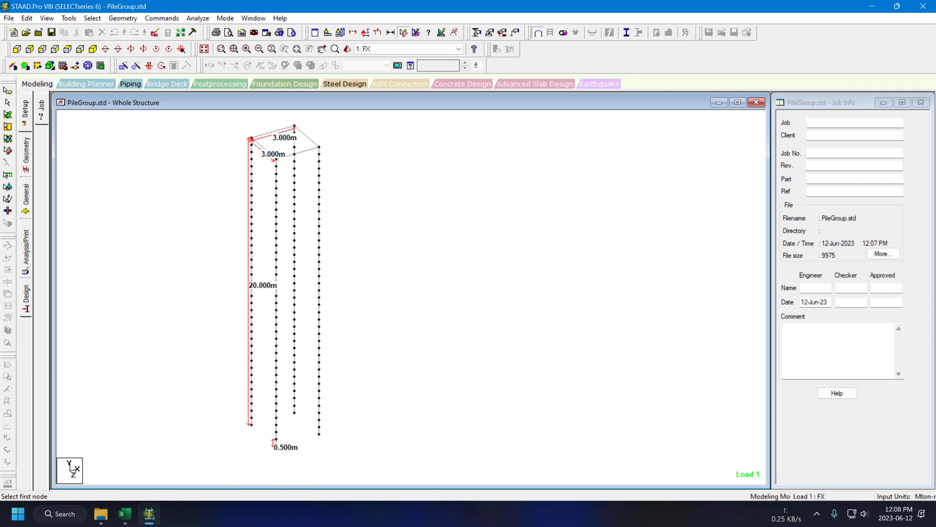
pyautogui.click(929, 7)
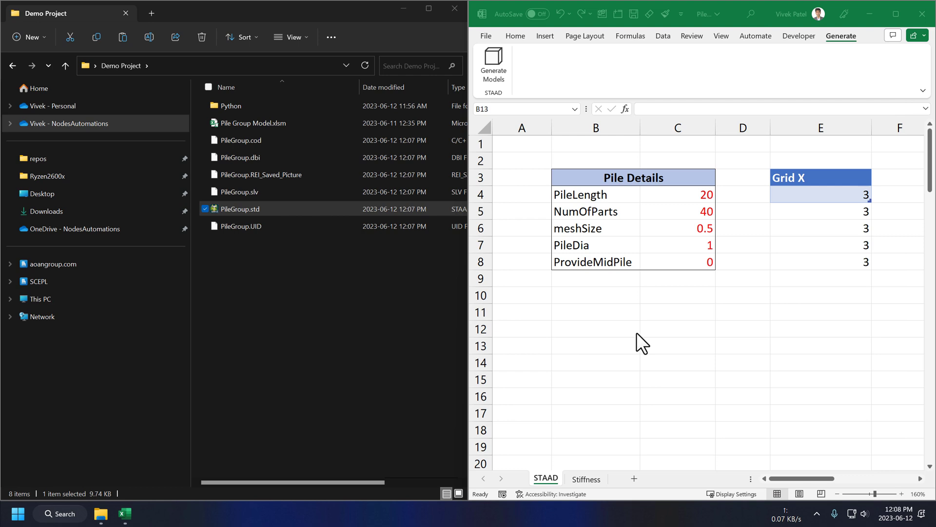
# - Set ProvideMidPile to 1 in the Pile Details table of the workbook
pyautogui.click(707, 244)
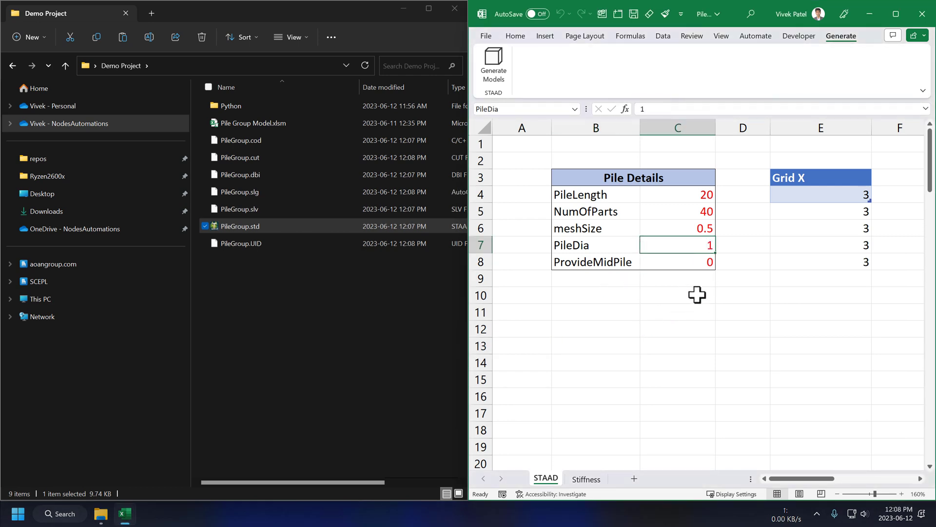
pyautogui.click(676, 263)
pyautogui.click(722, 265)
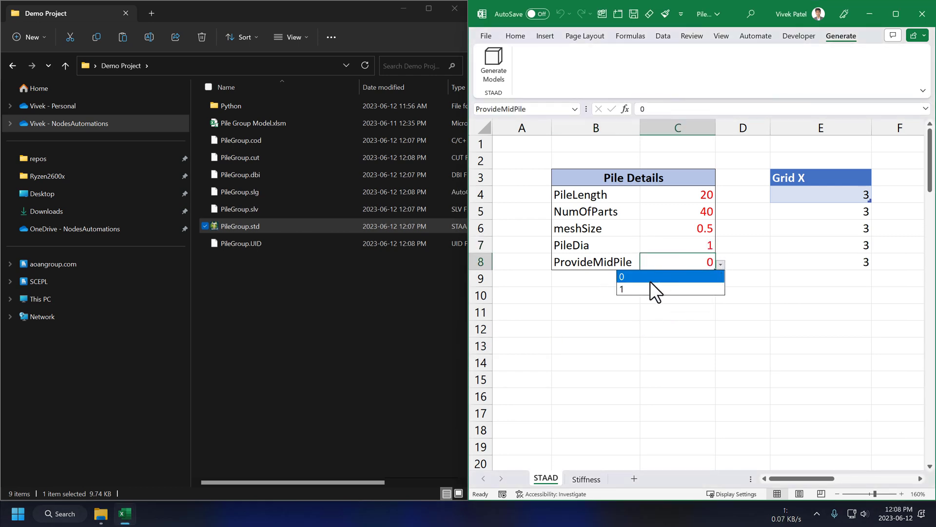
pyautogui.click(650, 287)
pyautogui.click(618, 325)
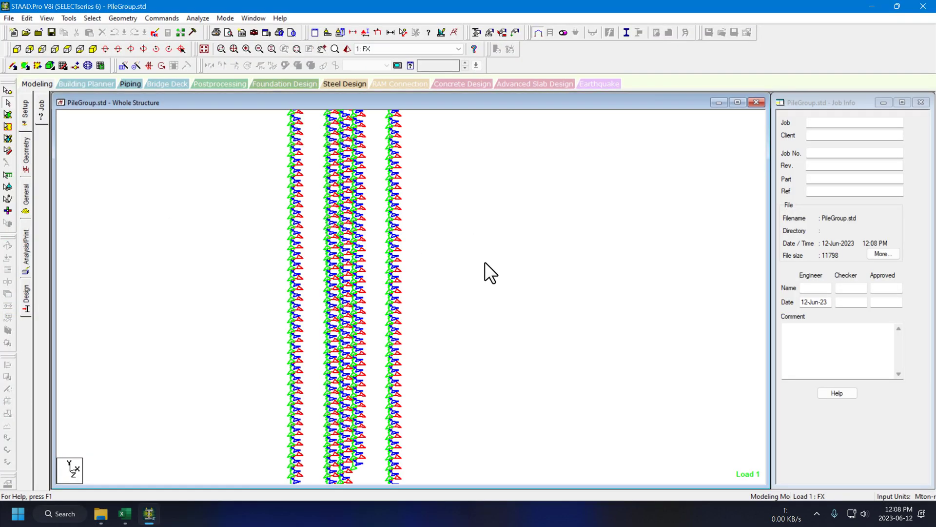
# - Hide the support symbols in the regenerated PileGroup model and bring the pile tops into view
pyautogui.scroll(-1, 491, 271)
pyautogui.hotkey('shift', 's')
pyautogui.moveTo(505, 212); pyautogui.dragTo(544, 425)
pyautogui.scroll(3, 321, 284)
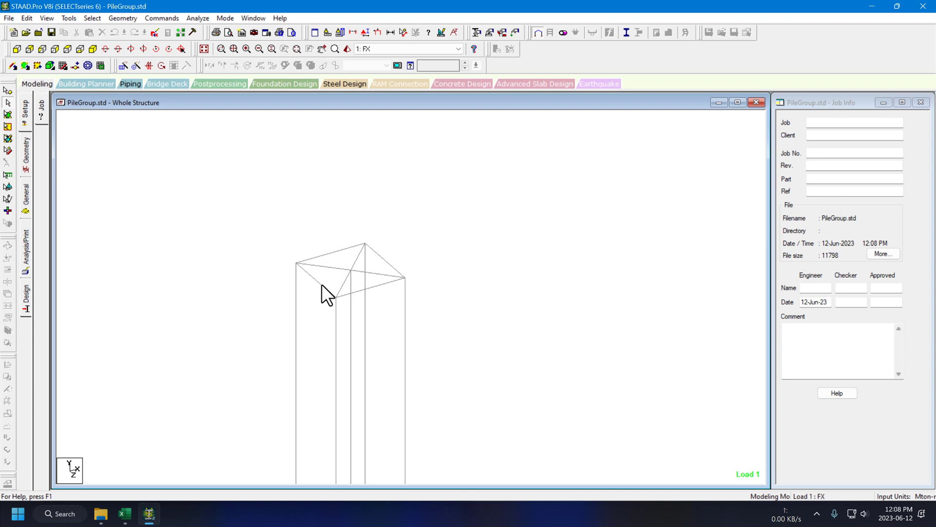
# - Check the middle pile in plan view and in a rotated 3D rendering, closing the rendered view when done
pyautogui.click(61, 49)
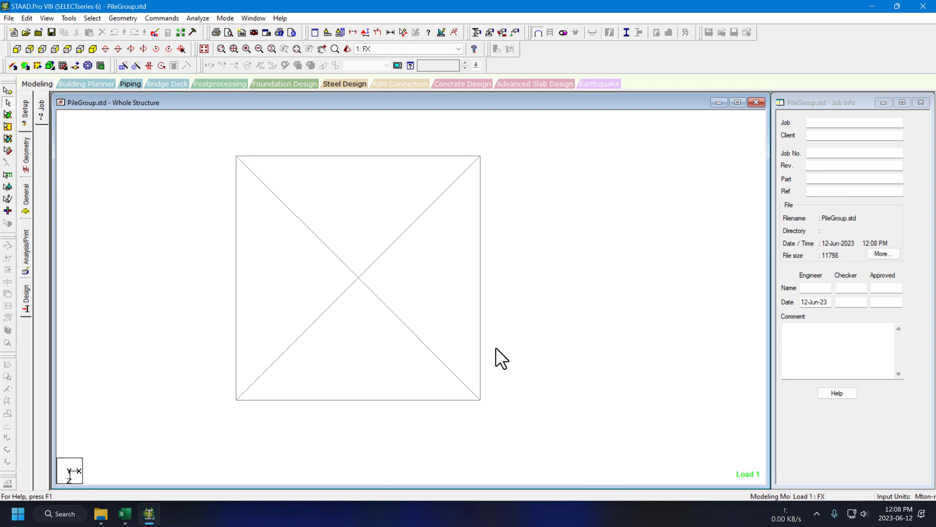
pyautogui.click(347, 49)
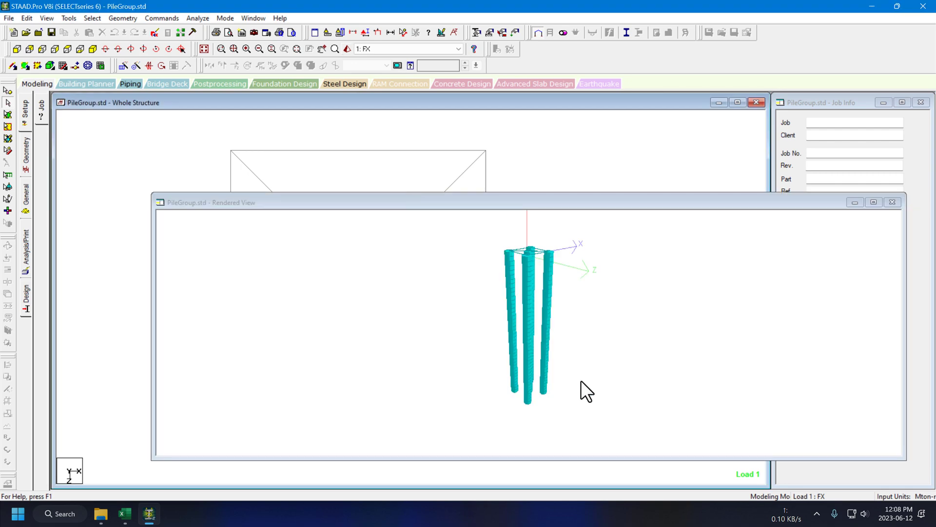
pyautogui.moveTo(580, 380); pyautogui.dragTo(774, 218)
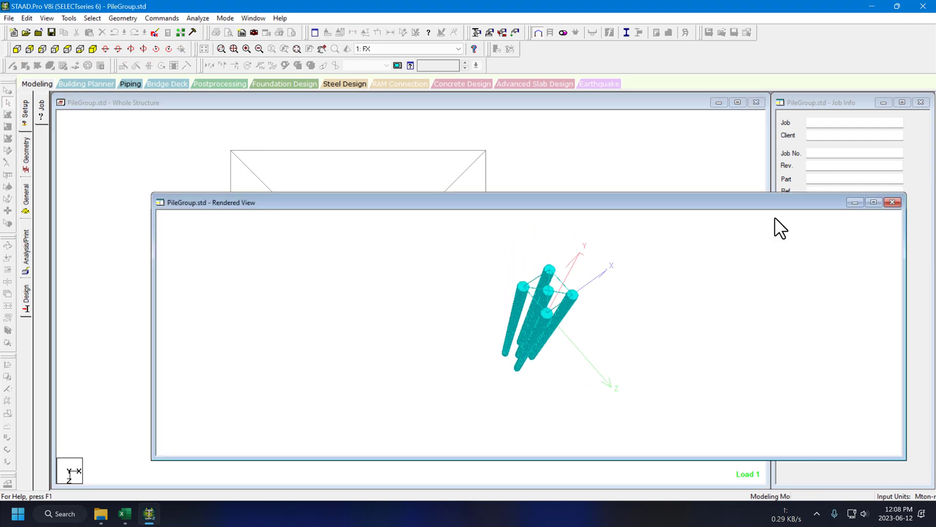
pyautogui.click(893, 202)
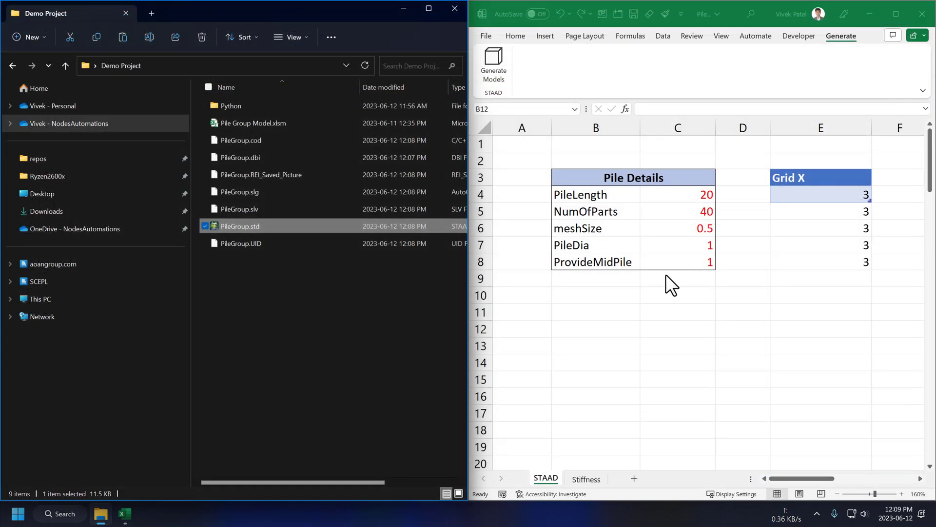
# - Find the Pile, X and Z table on the STAAD sheet and select its first empty Pile cell
pyautogui.click(634, 330)
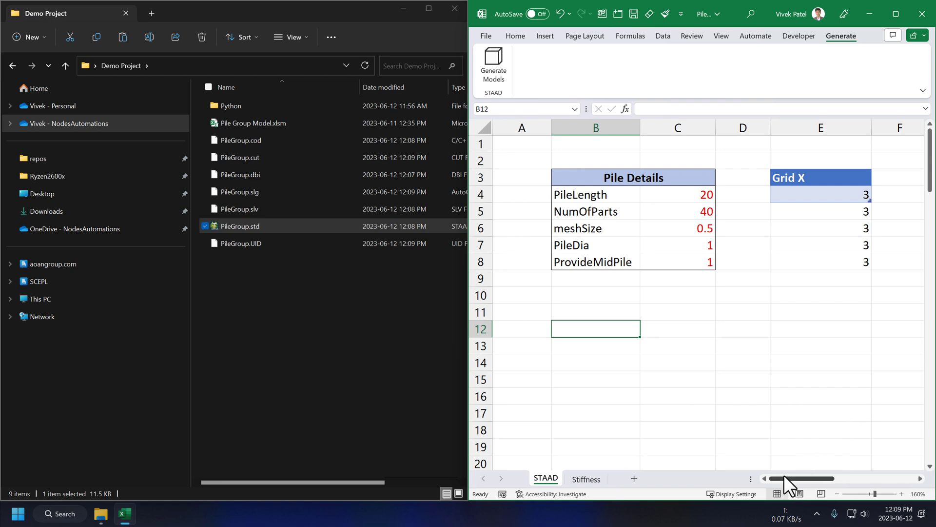
pyautogui.moveTo(783, 475); pyautogui.dragTo(879, 484)
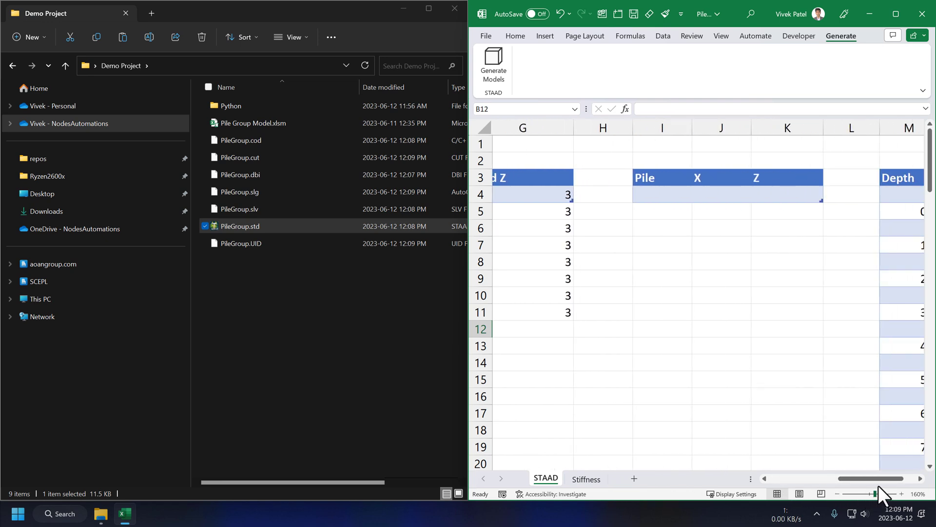
pyautogui.click(711, 199)
pyautogui.click(647, 243)
pyautogui.click(656, 212)
pyautogui.click(660, 196)
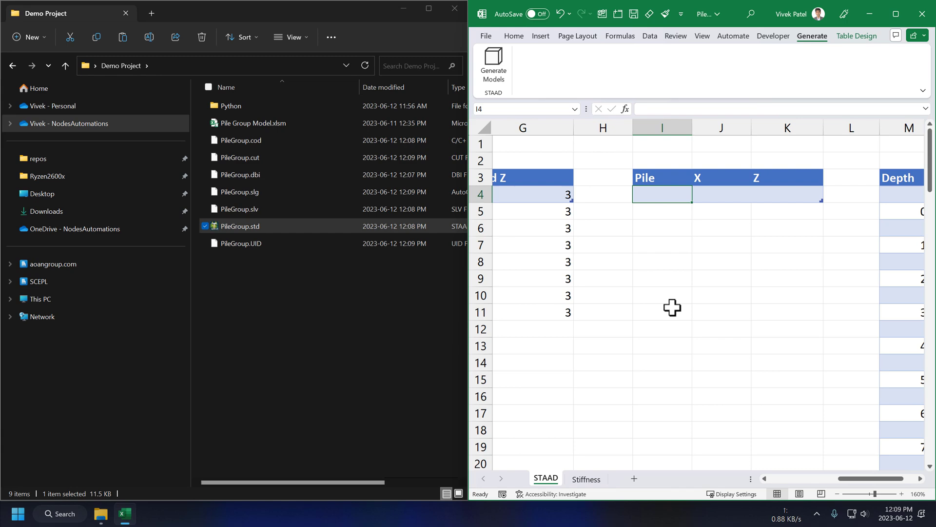
# - Reopen PileGroup.std in STAAD.Pro and show only the members connecting the pile tops
pyautogui.click(246, 280)
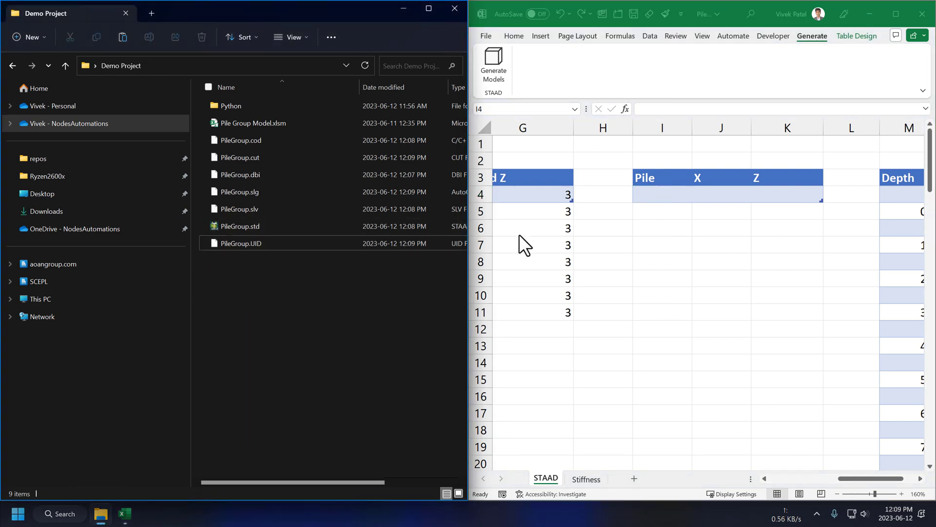
pyautogui.doubleClick(225, 226)
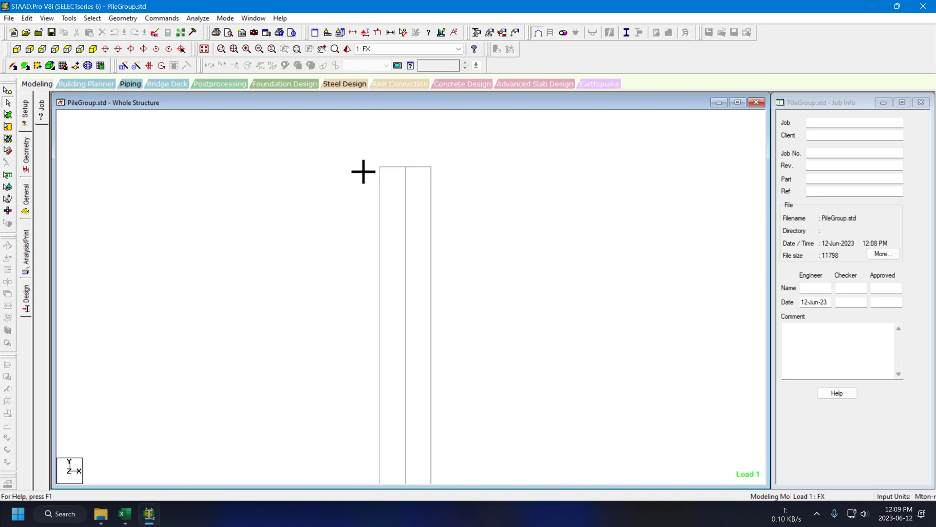
pyautogui.moveTo(316, 137); pyautogui.dragTo(485, 171)
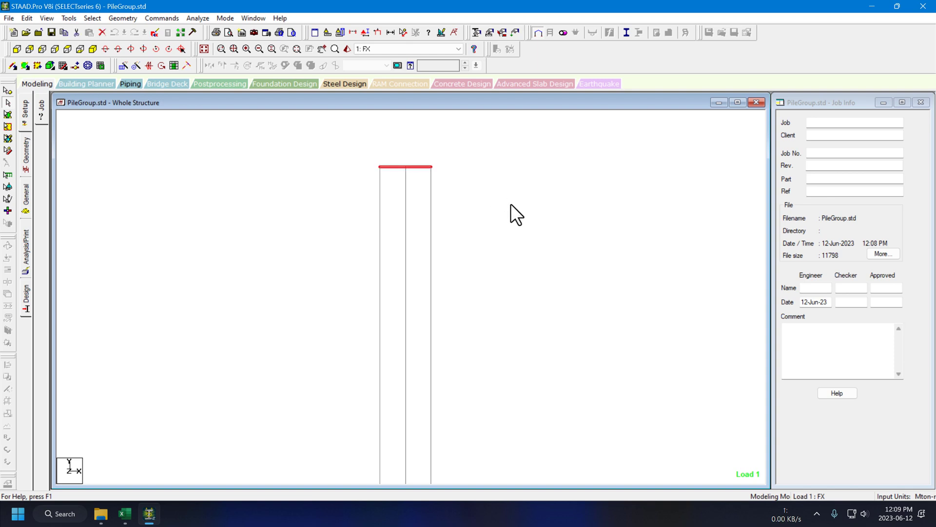
pyautogui.hotkey('alt', 'v')
pyautogui.press('v')
pyautogui.click(477, 198)
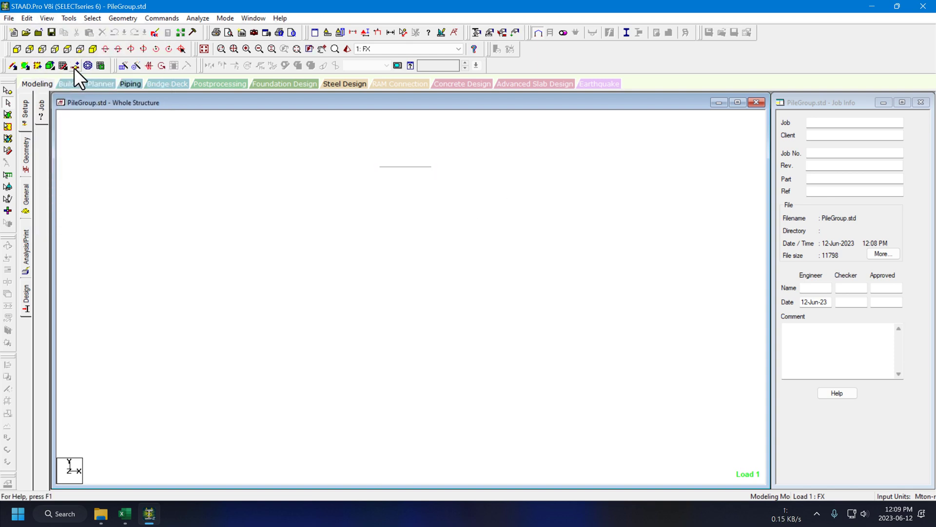
# - Display the node numbers of the pile-top members in plan view to examine the pile numbering order
pyautogui.click(64, 48)
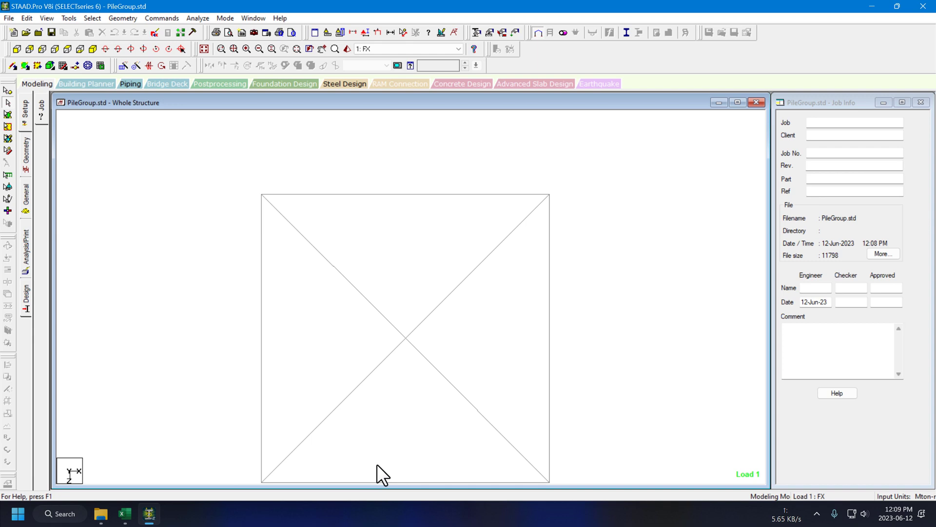
pyautogui.hotkey('shift', 'n')
pyautogui.moveTo(436, 430)
pyautogui.mouseDown()
pyautogui.moveTo(425, 420)
pyautogui.moveTo(425, 383)
pyautogui.mouseUp()
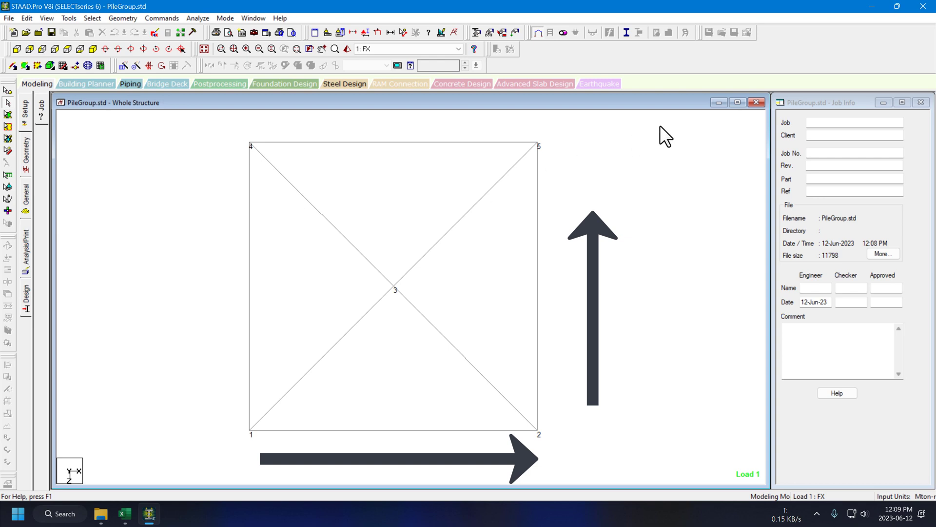
pyautogui.scroll(-3, 492, 236)
pyautogui.scroll(3, 473, 285)
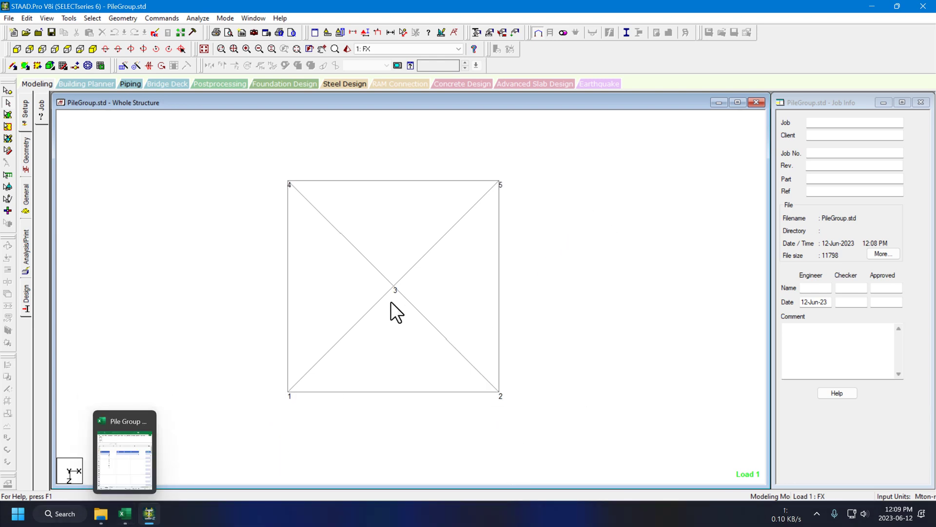
# - Turn the numbered pile-top members to an isometric view and examine the pile numbers
pyautogui.press('Right')
pyautogui.press('Up')
pyautogui.press('Up')
pyautogui.press('Up')
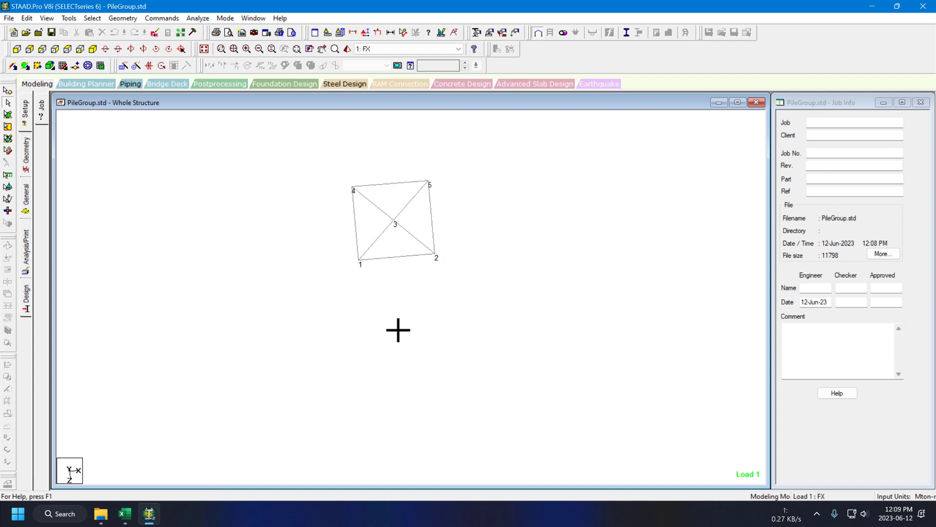
pyautogui.click(93, 49)
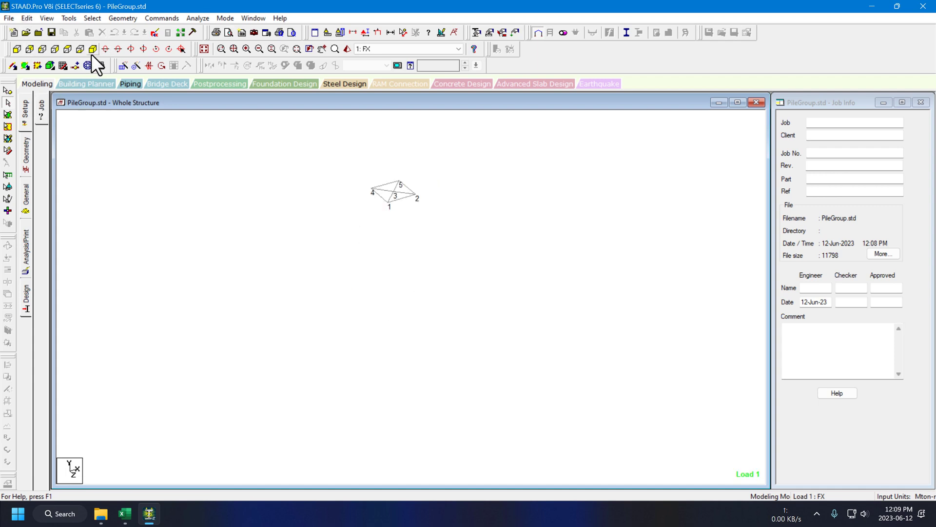
pyautogui.scroll(5, 459, 200)
pyautogui.moveTo(418, 238); pyautogui.dragTo(428, 412)
pyautogui.scroll(1, 402, 335)
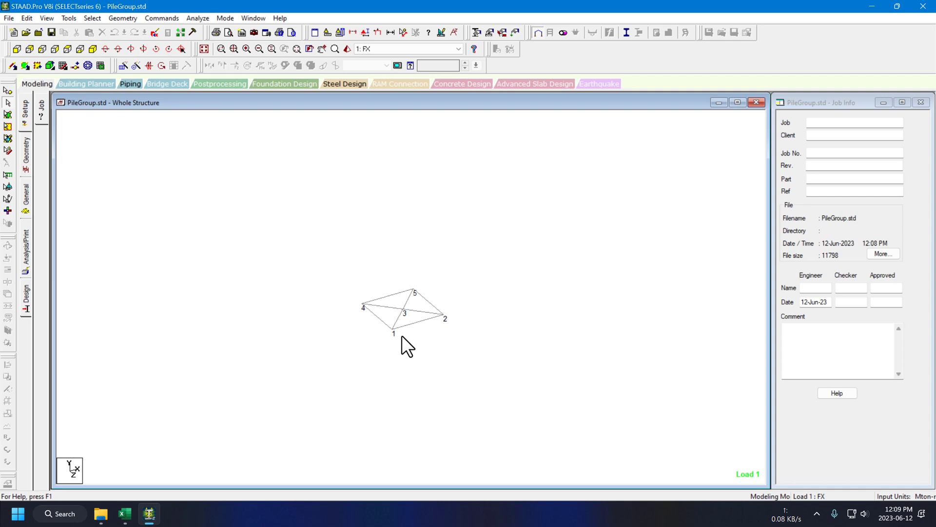
pyautogui.scroll(2, 405, 306)
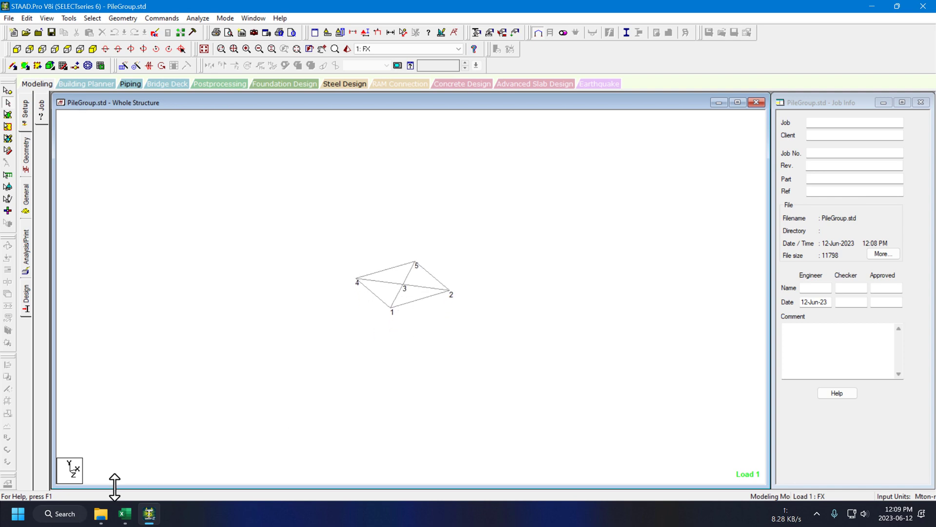
# - Switch to the Excel workbook and enter pile number 3 in the first row of the Pile, X and Z table
pyautogui.click(132, 511)
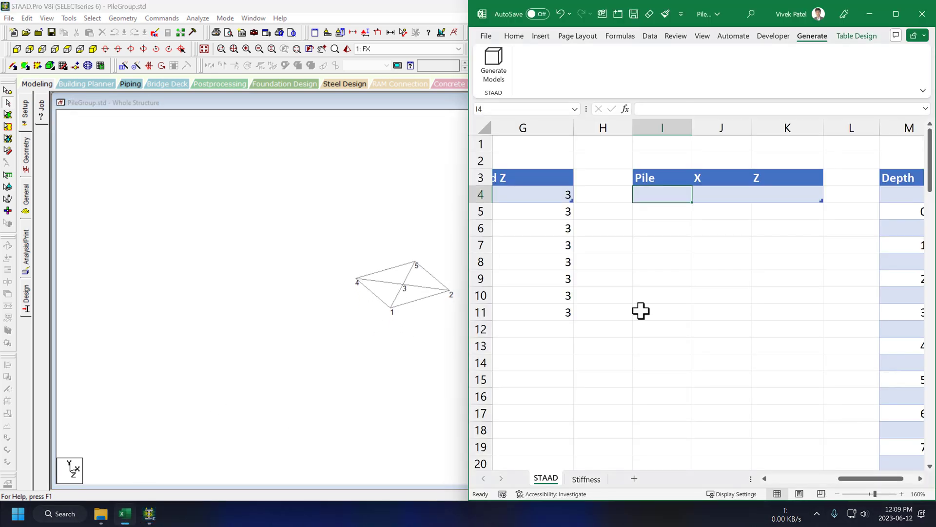
pyautogui.click(707, 226)
pyautogui.click(673, 192)
pyautogui.write('3')
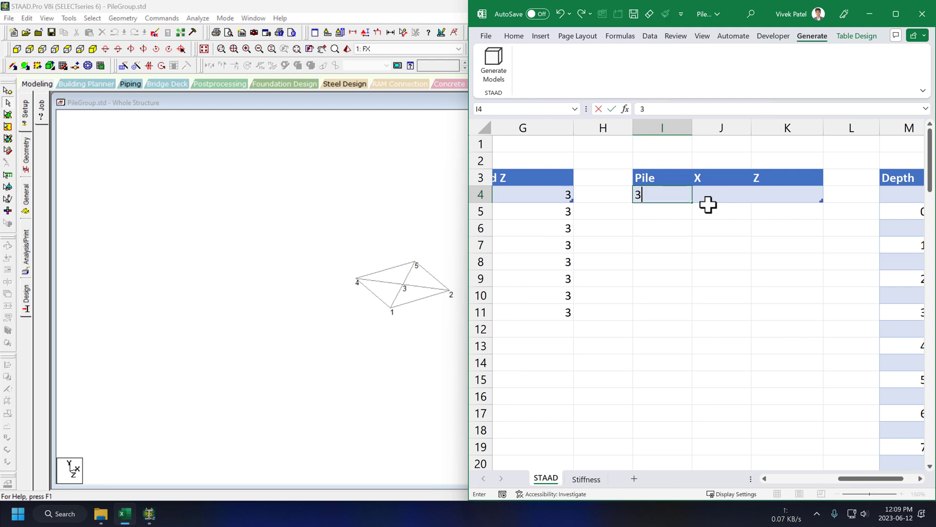
pyautogui.press('Tab')
# - Set both the X and Z values of pile 3 to 0.01
pyautogui.click(664, 190)
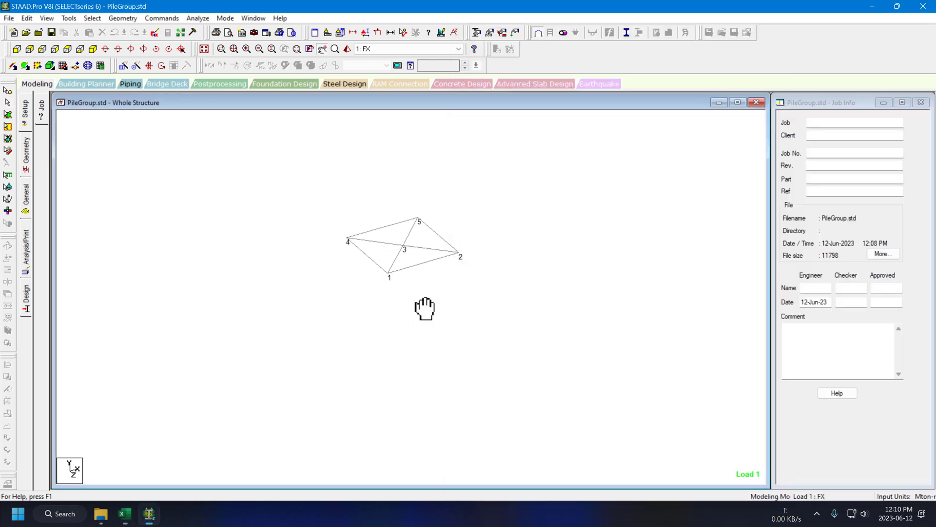
pyautogui.moveTo(424, 307); pyautogui.dragTo(393, 322)
pyautogui.click(132, 513)
pyautogui.press('Tab')
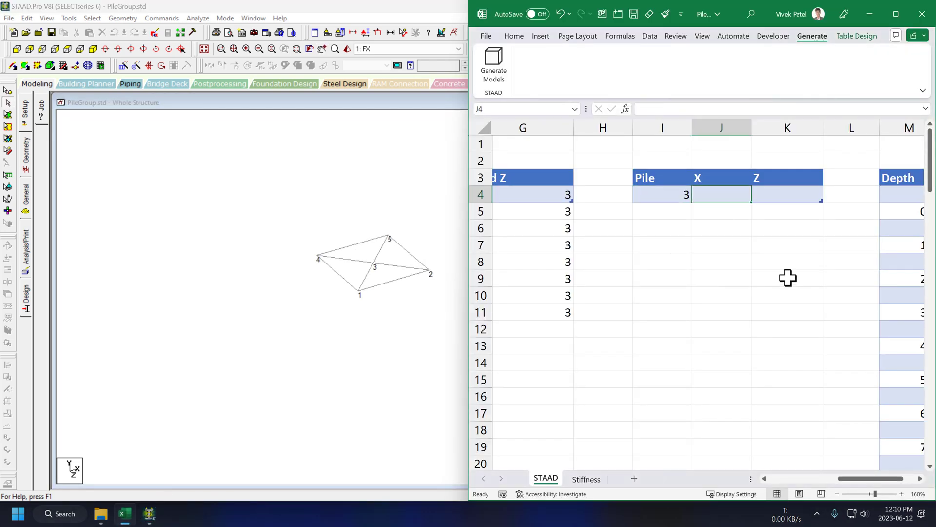
pyautogui.write('0.01')
pyautogui.press('Tab')
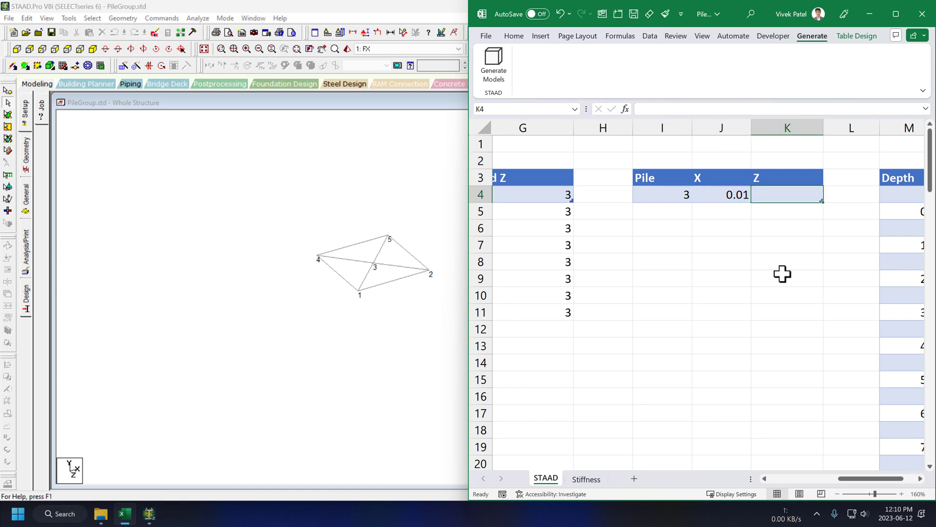
pyautogui.write('0.01')
pyautogui.press('Return')
pyautogui.click(734, 198)
pyautogui.click(780, 195)
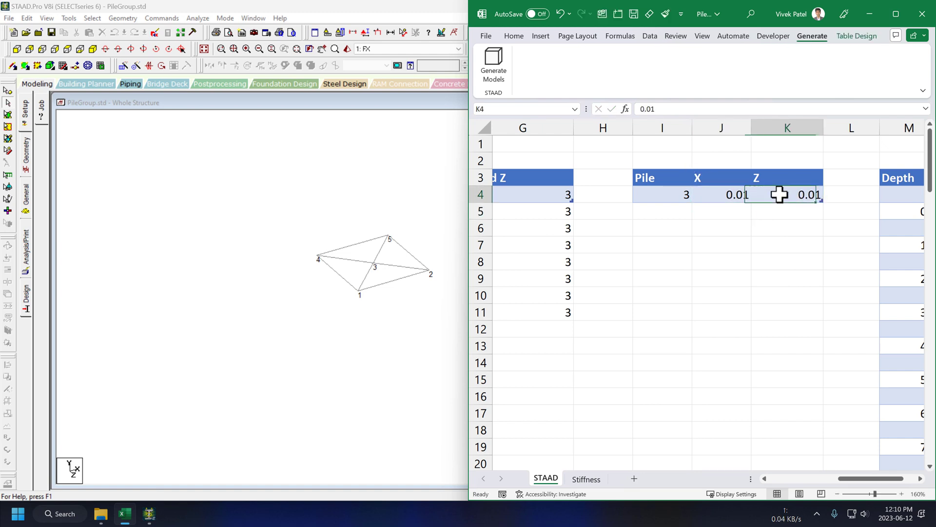
pyautogui.click(735, 194)
pyautogui.click(783, 194)
pyautogui.click(739, 196)
pyautogui.click(744, 214)
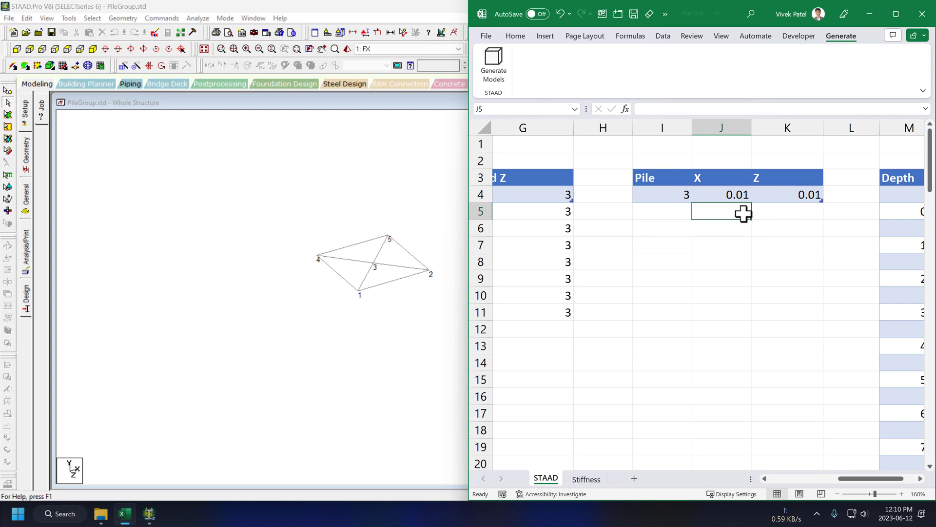
# - Close the open STAAD.Pro model and generate the pile group model again from the workbook
pyautogui.click(244, 127)
pyautogui.click(928, 3)
pyautogui.click(601, 299)
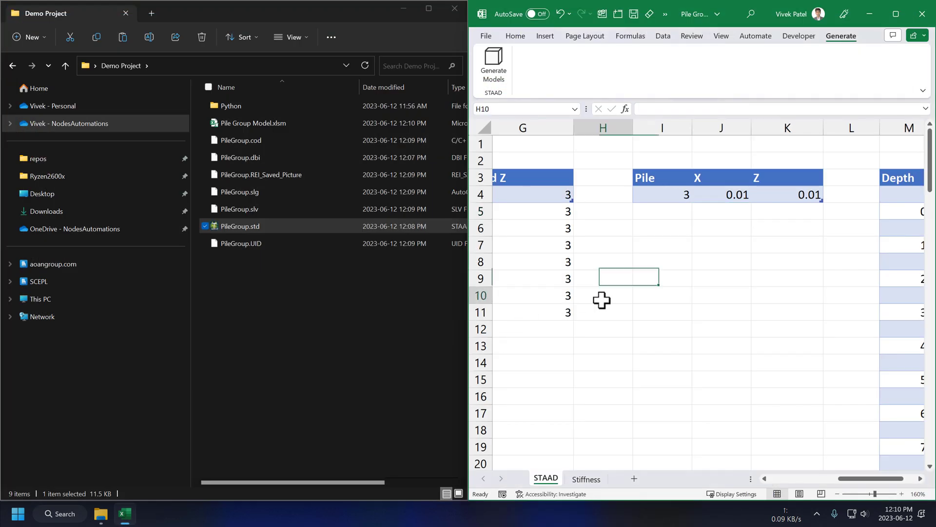
pyautogui.click(296, 347)
pyautogui.click(498, 58)
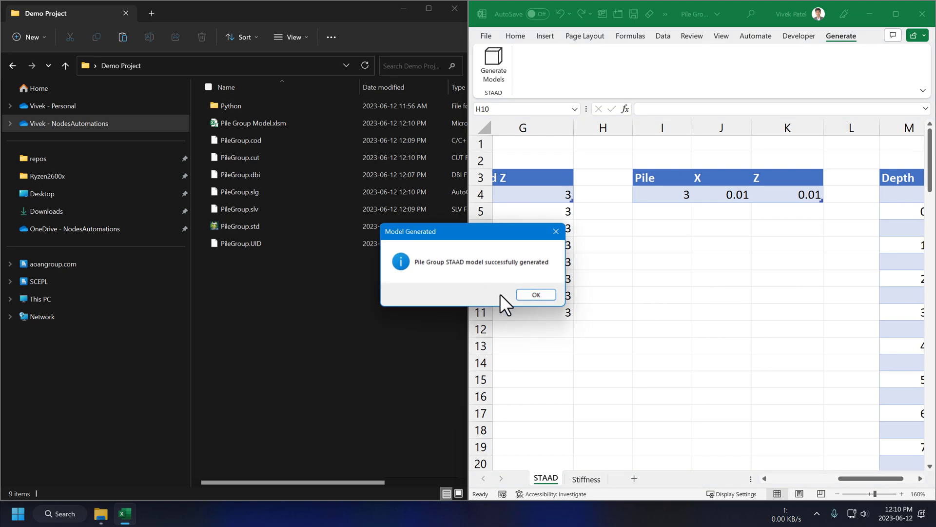
# - Open the regenerated PileGroup.std in STAAD.Pro, check the coordinates of the middle pile's top node, and close the model
pyautogui.click(523, 298)
pyautogui.click(259, 224)
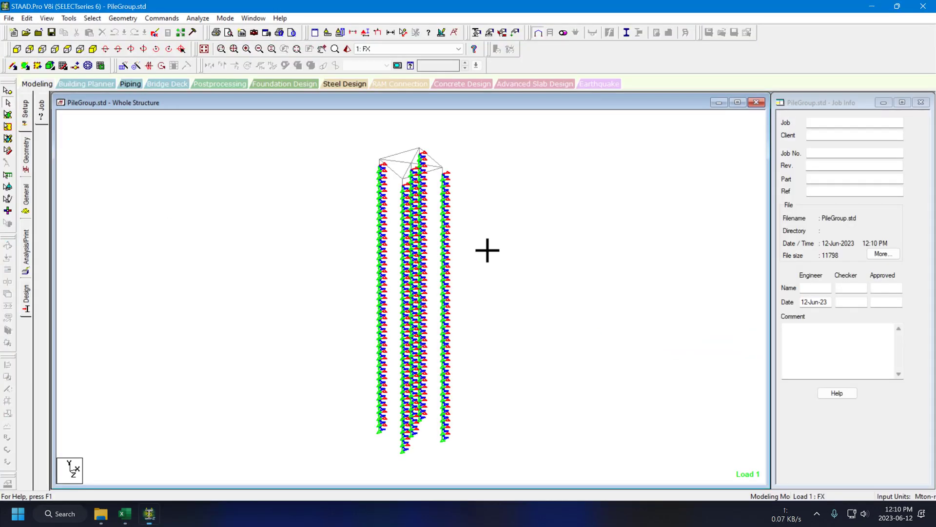
pyautogui.moveTo(535, 234); pyautogui.dragTo(515, 278)
pyautogui.scroll(7, 388, 273)
pyautogui.moveTo(477, 180); pyautogui.dragTo(469, 281)
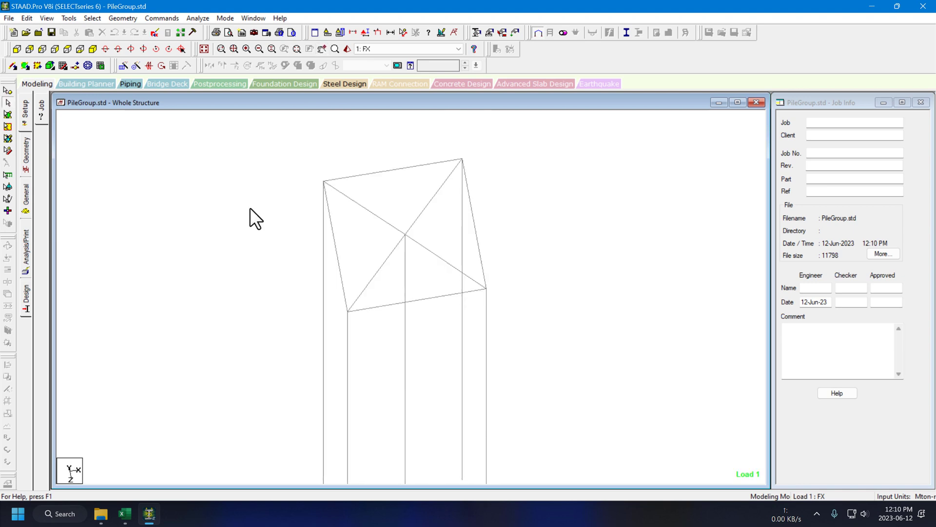
pyautogui.doubleClick(405, 234)
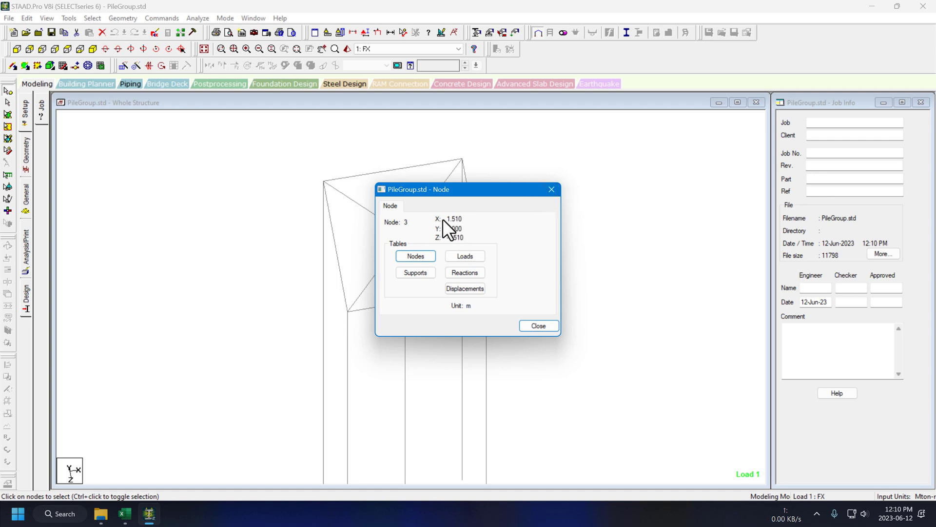
pyautogui.click(551, 190)
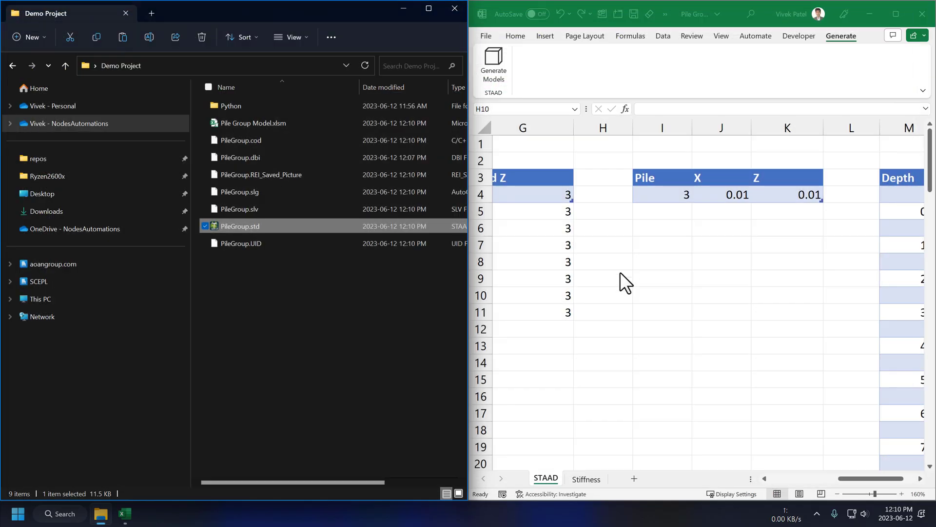
# - Set both the X and Z values of pile 3 to 0.5 in the Excel workbook
pyautogui.click(609, 295)
pyautogui.click(721, 194)
pyautogui.write('0.')
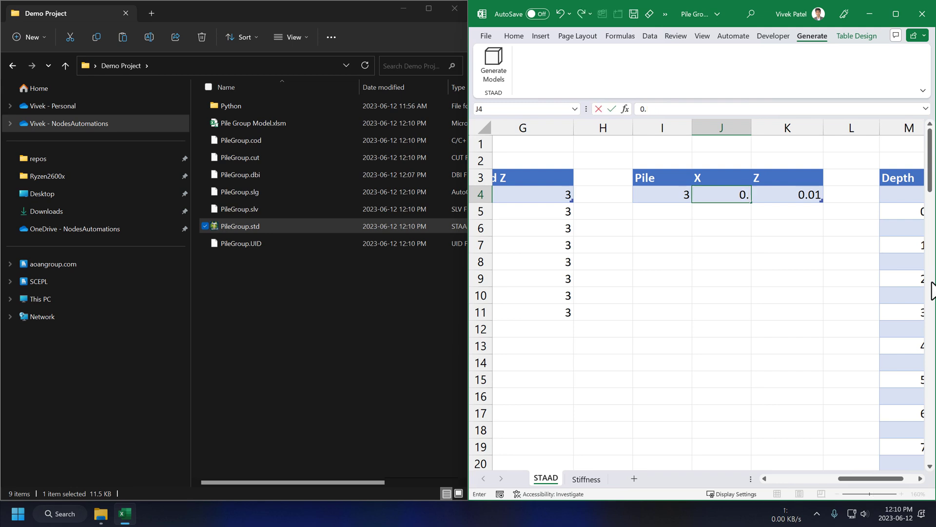
pyautogui.write('5')
pyautogui.press('Tab')
pyautogui.write('0.5')
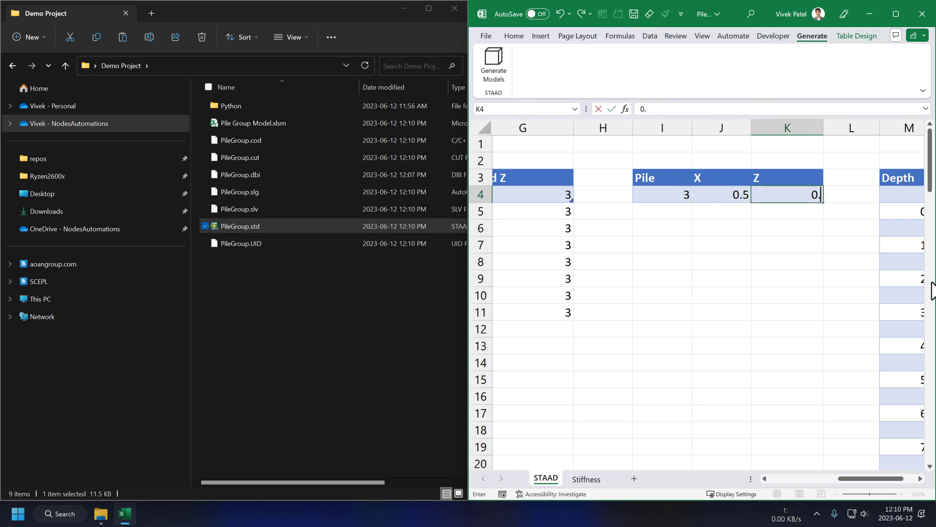
pyautogui.click(738, 260)
pyautogui.click(723, 227)
# - Generate the pile group model again from the workbook and open PileGroup.std in STAAD.Pro
pyautogui.click(496, 67)
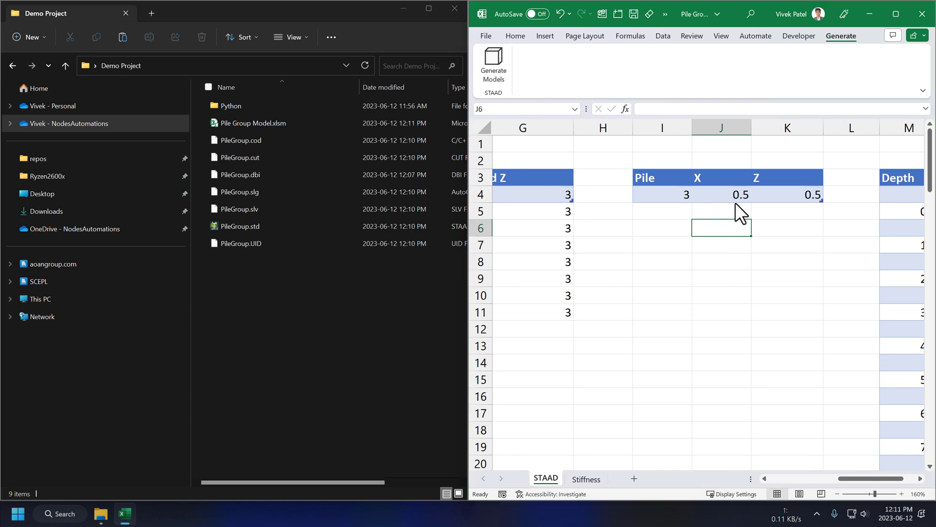
pyautogui.click(534, 297)
pyautogui.click(285, 263)
pyautogui.doubleClick(267, 227)
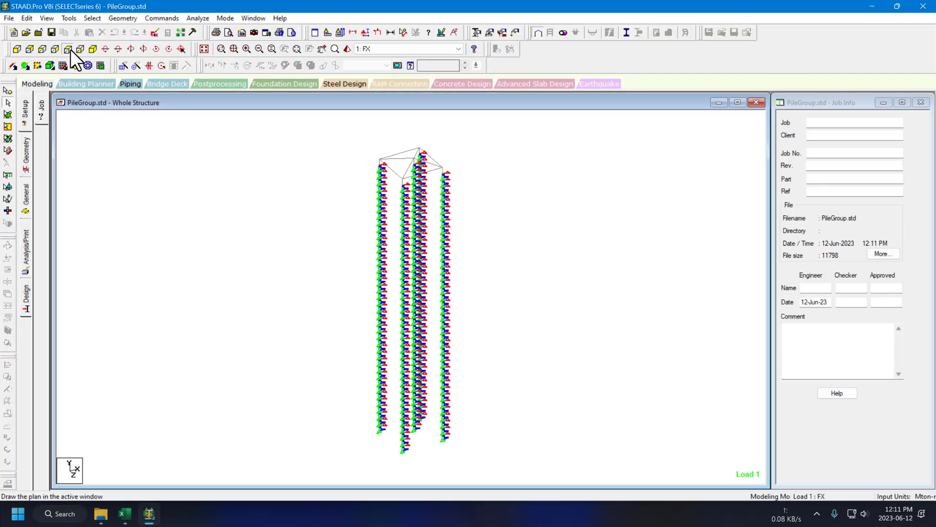
# - Show the model in plan to examine the middle pile's offset, and close STAAD.Pro
pyautogui.click(69, 49)
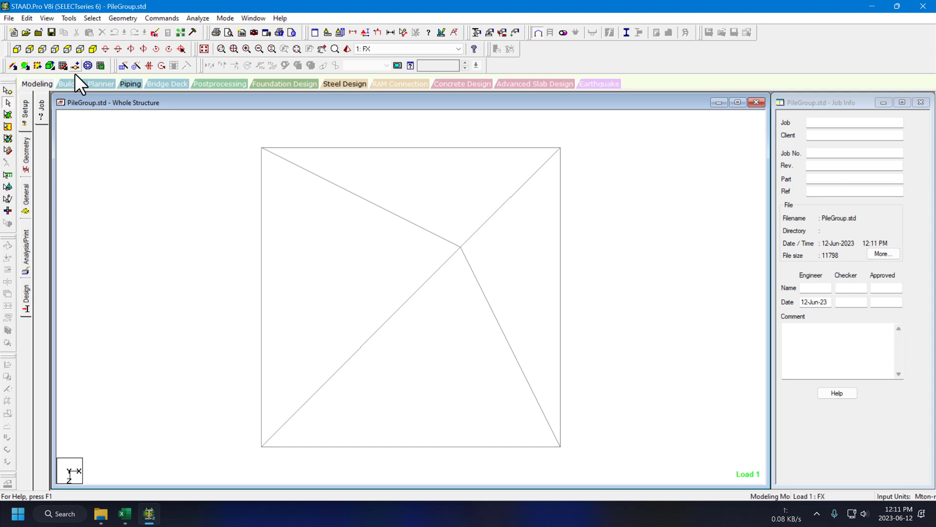
pyautogui.scroll(-5, 457, 242)
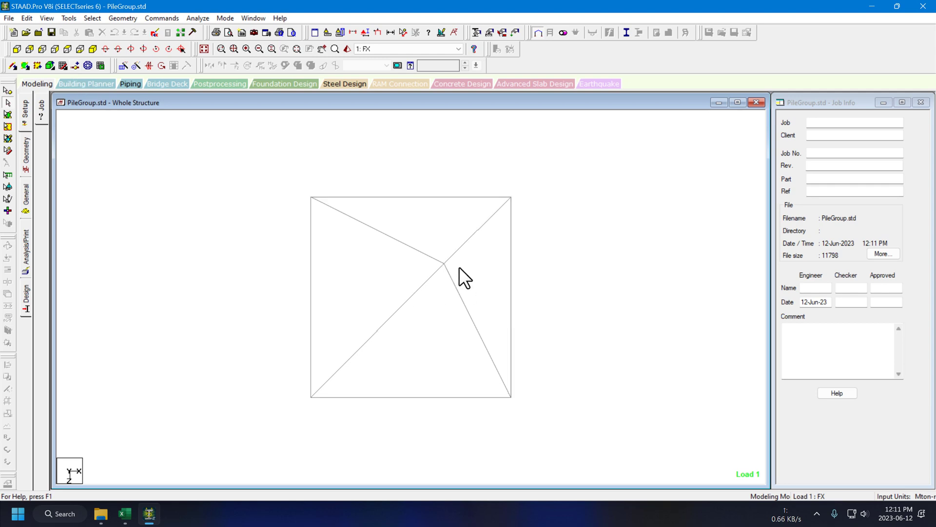
pyautogui.scroll(1, 358, 269)
pyautogui.click(926, 5)
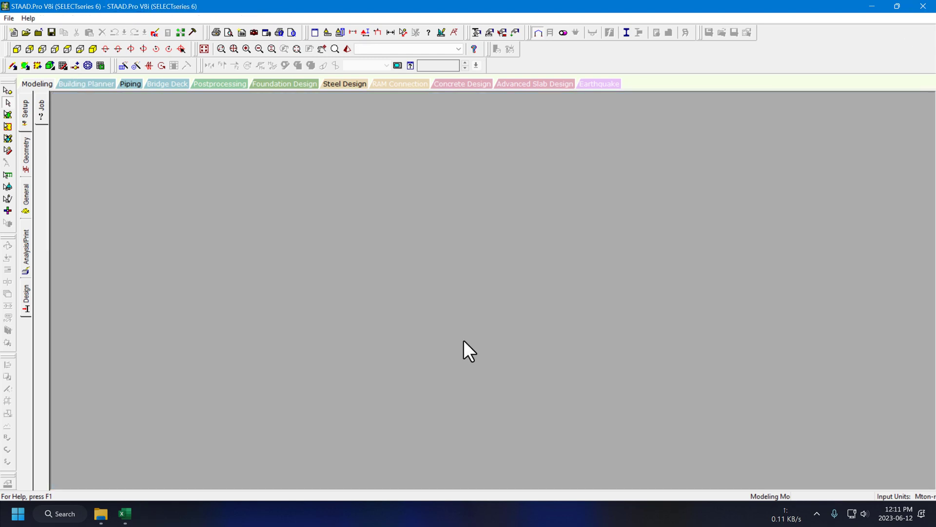
# - Clear the Pile, X and Z entries in the workbook and maximize the Excel window to show all input tables
pyautogui.click(731, 229)
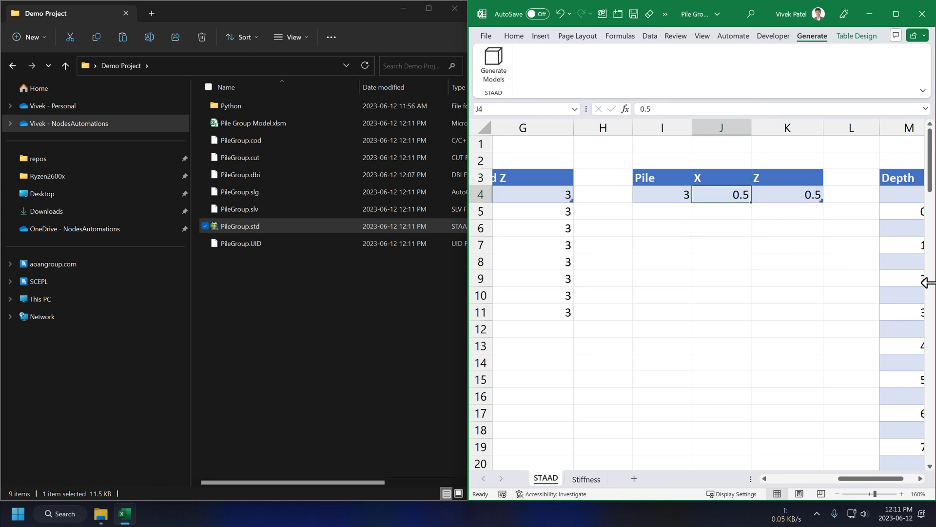
pyautogui.moveTo(685, 196); pyautogui.dragTo(791, 196)
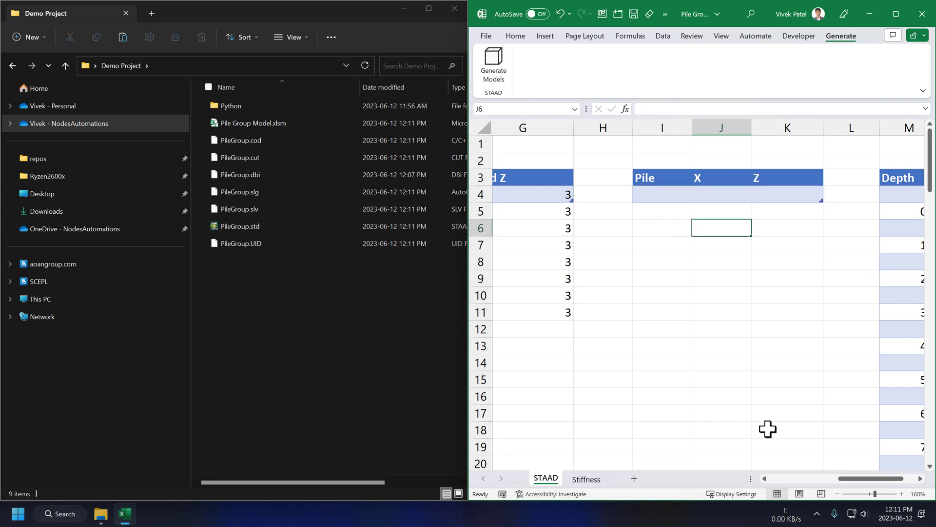
pyautogui.moveTo(868, 478)
pyautogui.mouseDown()
pyautogui.moveTo(797, 481)
pyautogui.moveTo(820, 481)
pyautogui.mouseUp()
pyautogui.click(897, 13)
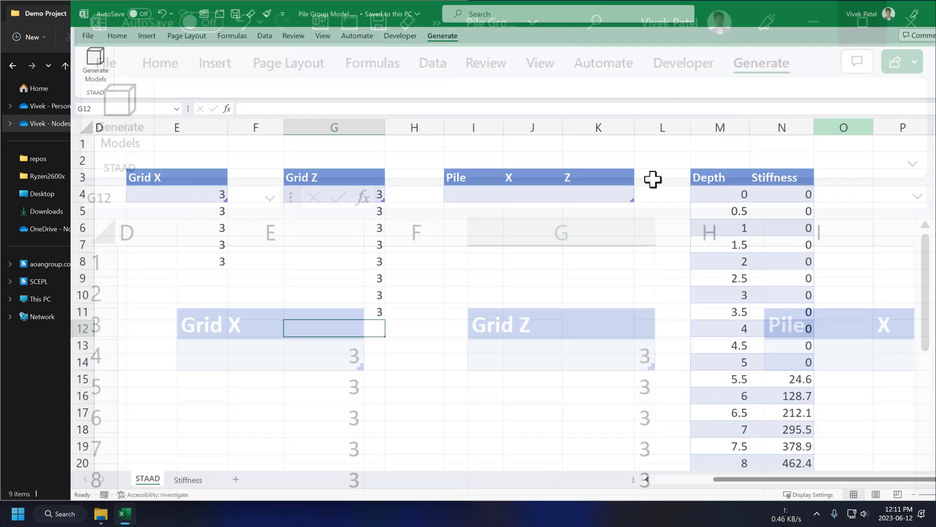
pyautogui.moveTo(651, 480); pyautogui.dragTo(583, 483)
# - Extend the Grid X table down to row 5 so it includes a second 3 spacing
pyautogui.click(370, 194)
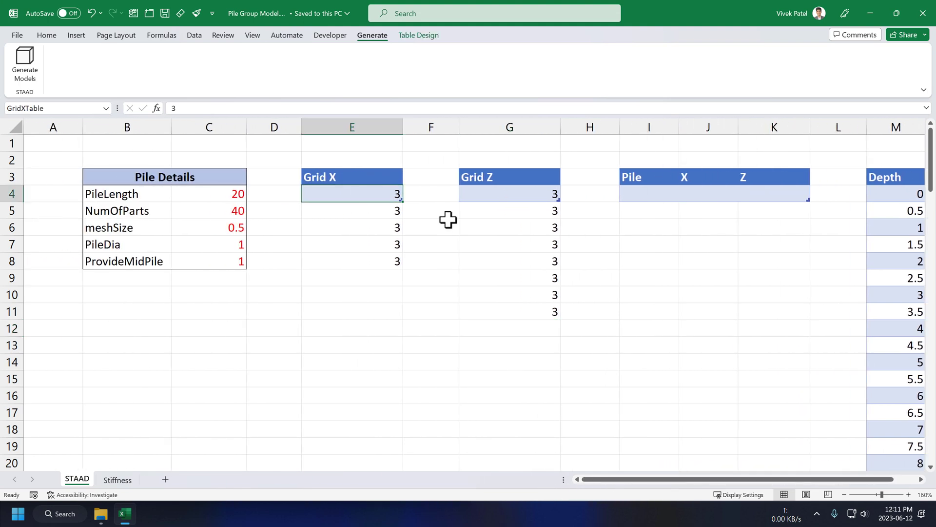
pyautogui.click(509, 243)
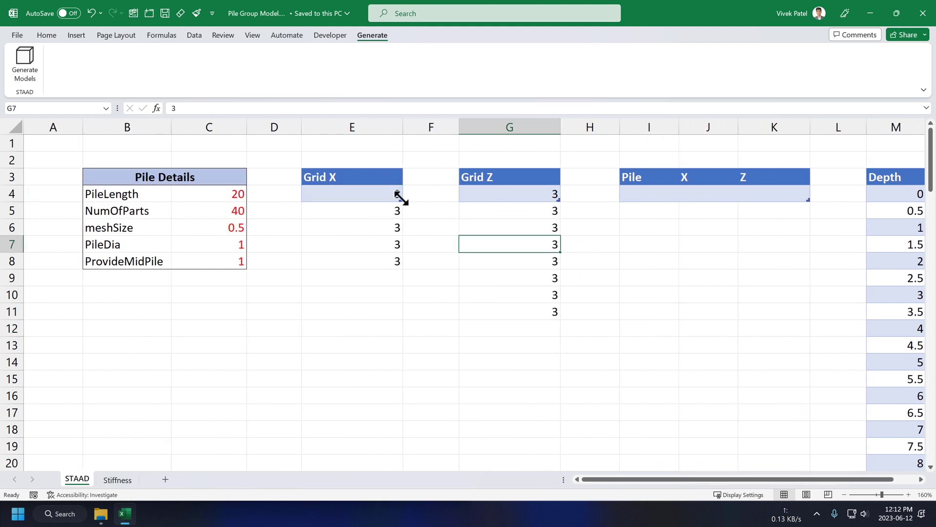
pyautogui.moveTo(401, 197); pyautogui.dragTo(401, 216)
pyautogui.click(445, 211)
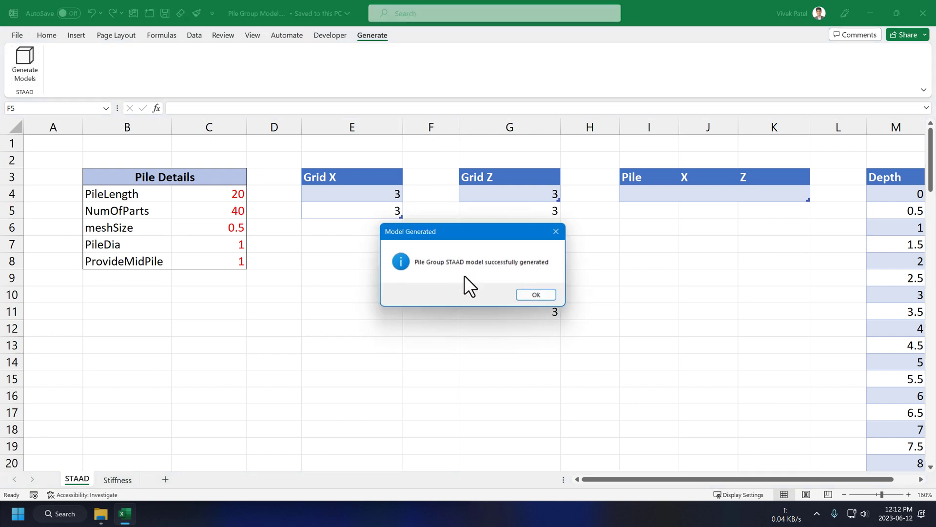
# - Open the newly generated PileGroup.std in STAAD.Pro from the Demo Project folder
pyautogui.click(538, 295)
pyautogui.click(101, 514)
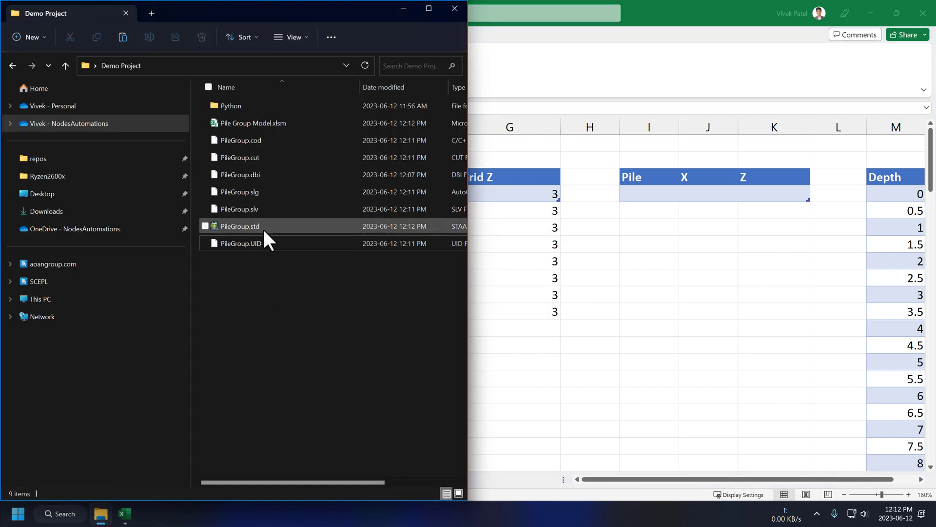
pyautogui.doubleClick(262, 228)
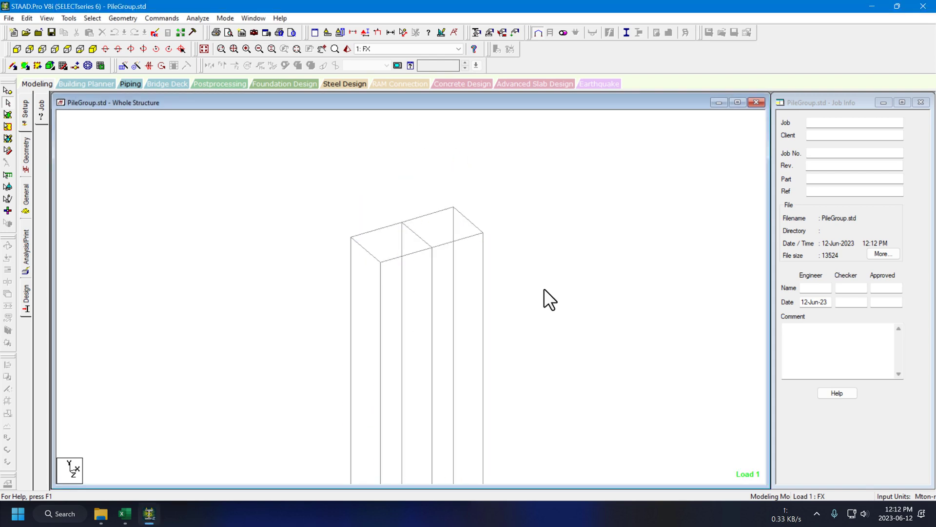
# - Measure the pile spacings along the front edge and across the end of the two-bay pile group
pyautogui.scroll(-2, 608, 205)
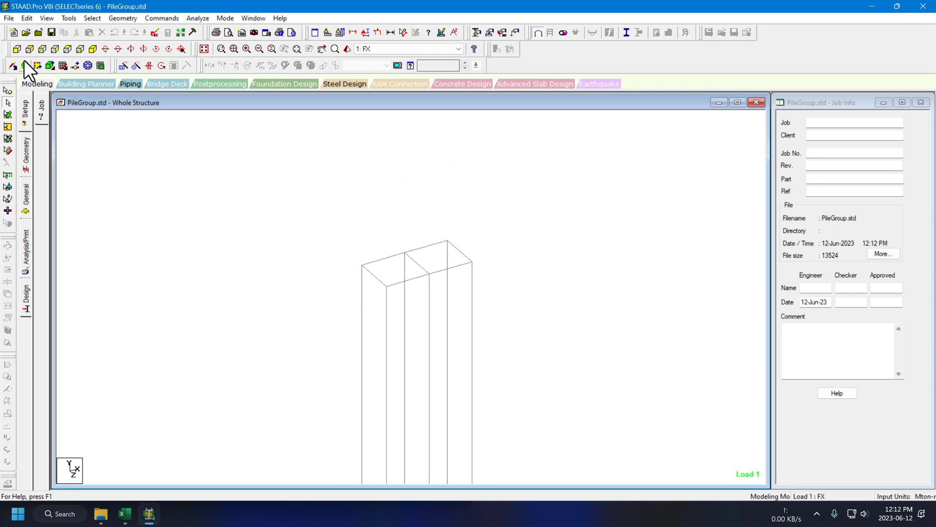
pyautogui.click(404, 32)
pyautogui.click(387, 286)
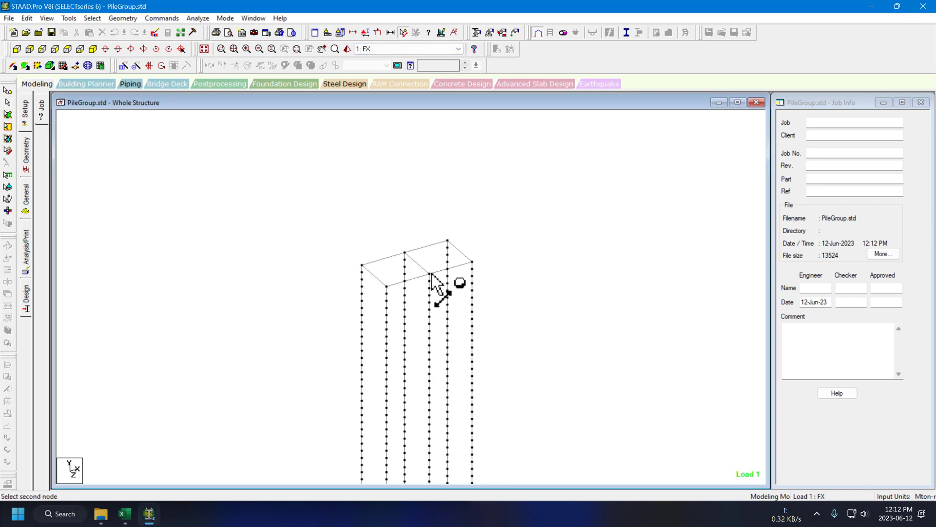
pyautogui.click(430, 274)
pyautogui.click(430, 273)
pyautogui.click(472, 262)
pyautogui.click(472, 263)
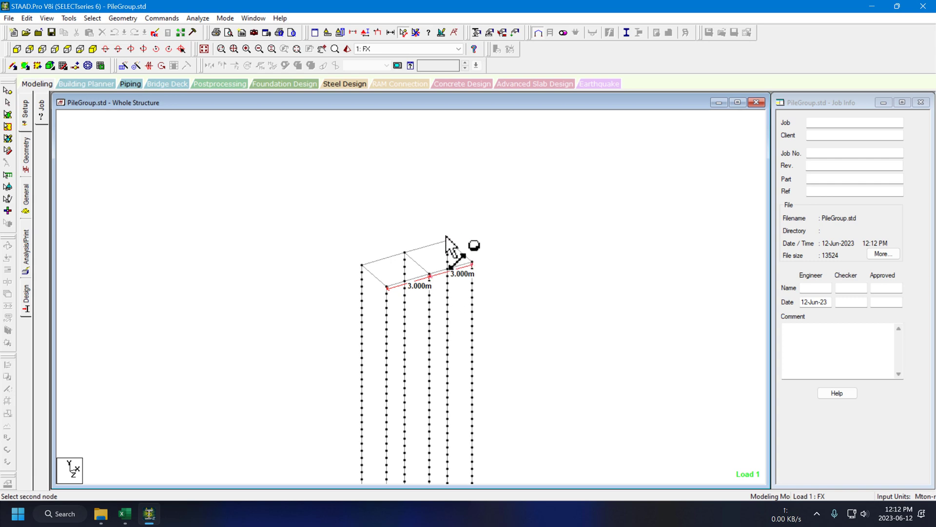
pyautogui.click(447, 240)
pyautogui.scroll(1, 471, 232)
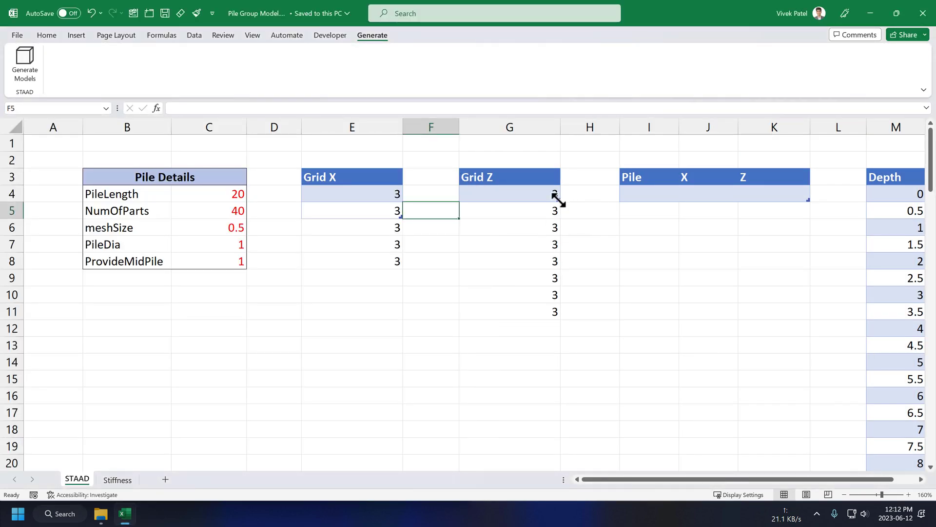
# - Extend the Grid Z and Grid X tables down to row 6 in the workbook and save it
pyautogui.moveTo(558, 200); pyautogui.dragTo(557, 233)
pyautogui.click(390, 244)
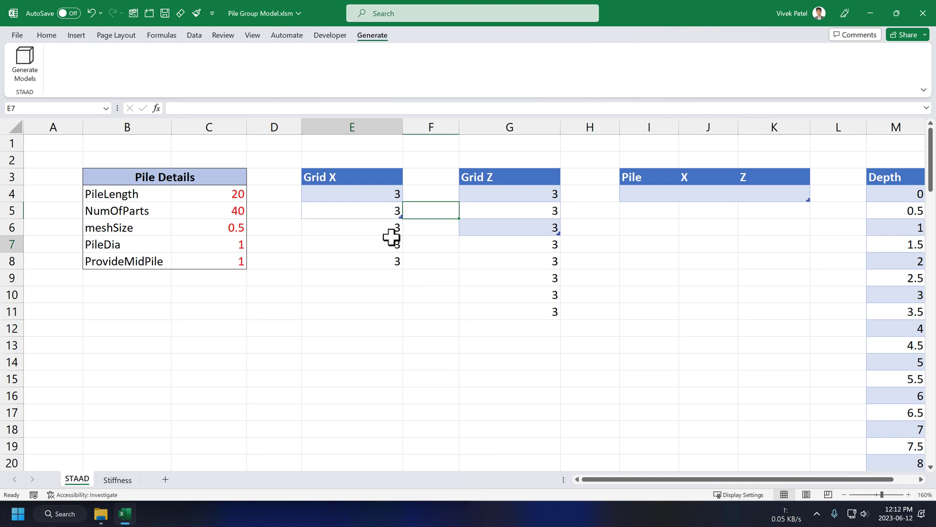
pyautogui.moveTo(402, 228); pyautogui.dragTo(403, 233)
pyautogui.click(359, 342)
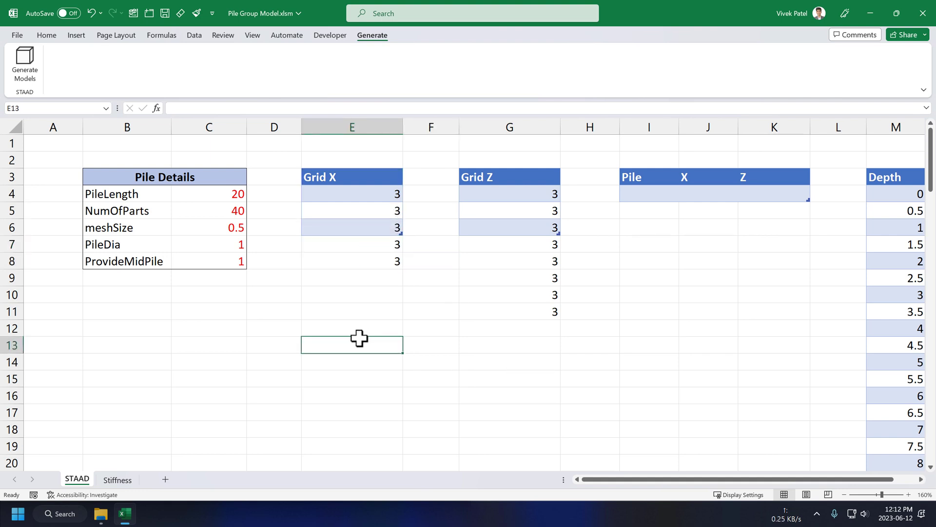
pyautogui.hotkey('ctrl', 's')
pyautogui.click(637, 310)
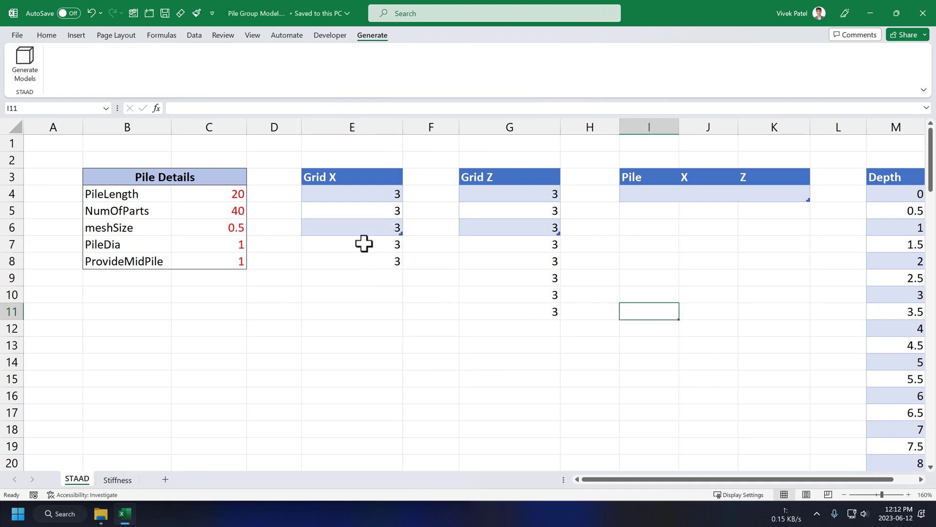
# - Delete the leftover spacing values below the Grid X and Grid Z tables and save the workbook
pyautogui.moveTo(364, 243); pyautogui.dragTo(697, 344)
pyautogui.press('Delete')
pyautogui.click(451, 273)
pyautogui.hotkey('ctrl', 's')
pyautogui.click(344, 327)
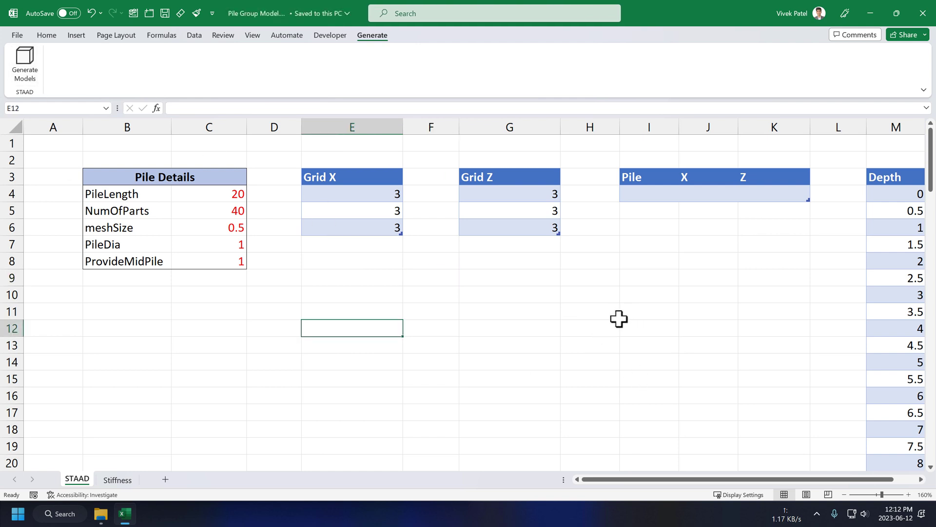
# - Open the model generated from the three-row grid tables in STAAD.Pro and examine the pile group's top
pyautogui.click(536, 295)
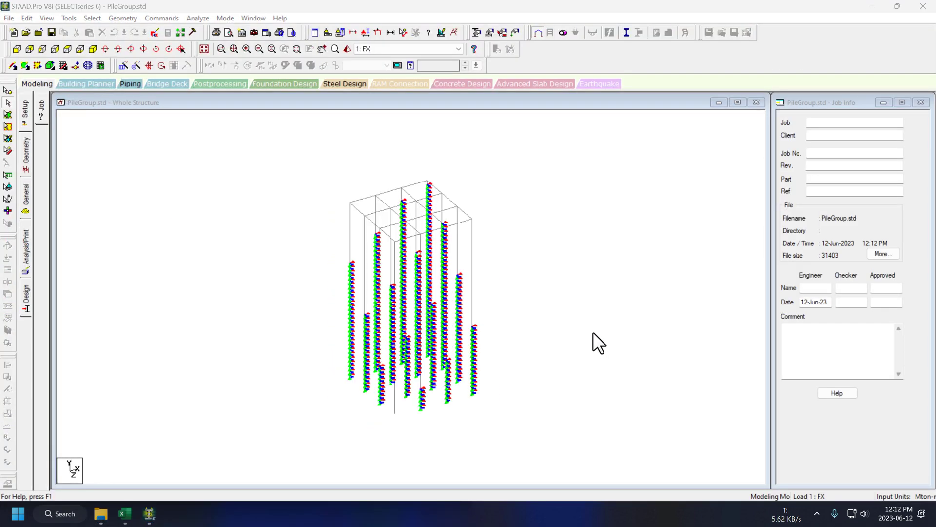
pyautogui.scroll(3, 593, 332)
pyautogui.moveTo(169, 203); pyautogui.dragTo(163, 272)
pyautogui.scroll(-2, 163, 272)
# - Isolate the horizontal pile-top members from the front view and show them in plan with node numbers
pyautogui.click(16, 49)
pyautogui.moveTo(280, 140); pyautogui.dragTo(261, 241)
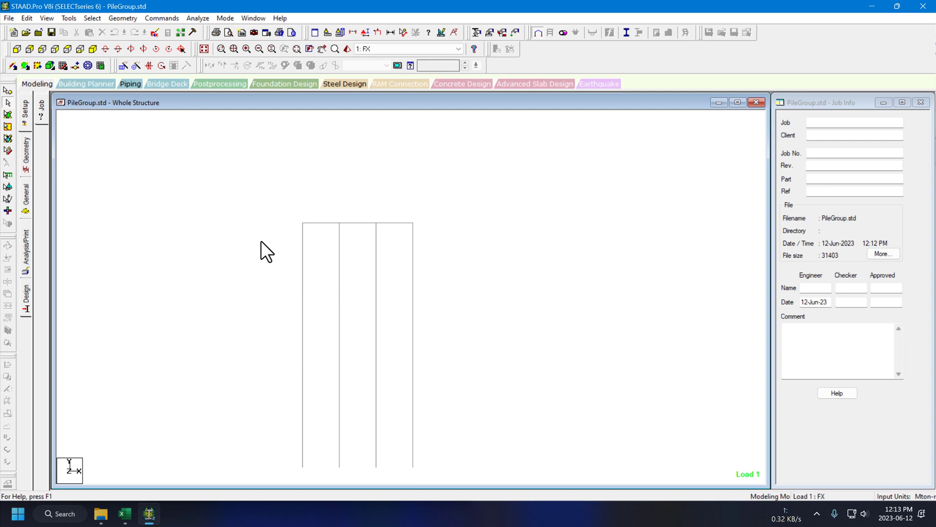
pyautogui.moveTo(445, 225); pyautogui.dragTo(447, 225)
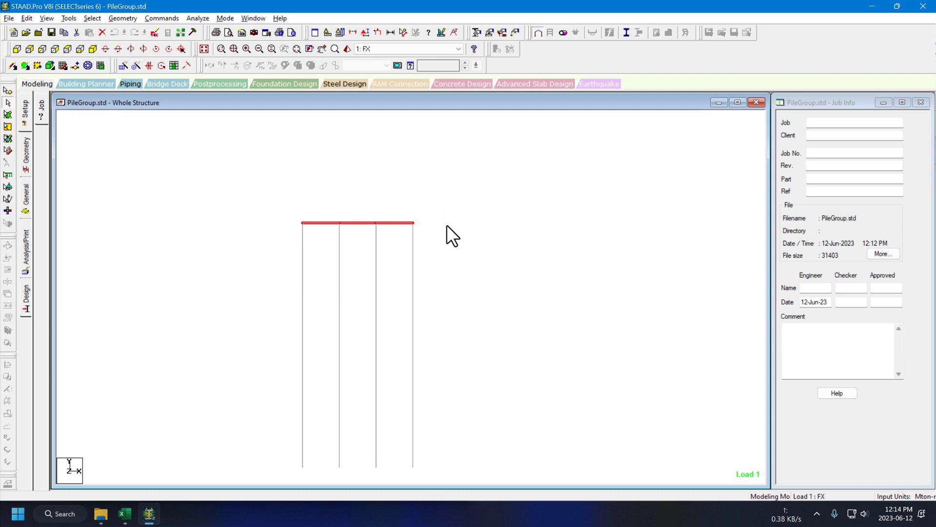
pyautogui.hotkey('shift', 'F2')
pyautogui.click(305, 155)
pyautogui.click(64, 46)
pyautogui.hotkey('shift', 'n')
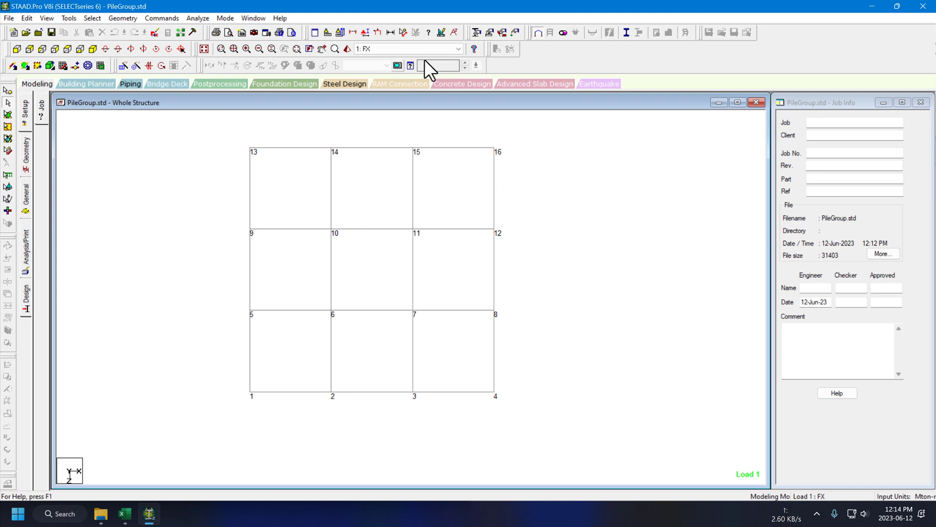
# - Measure the distances between consecutive nodes from 1 to 4 along the grid's X direction
pyautogui.click(415, 33)
pyautogui.click(251, 392)
pyautogui.click(331, 391)
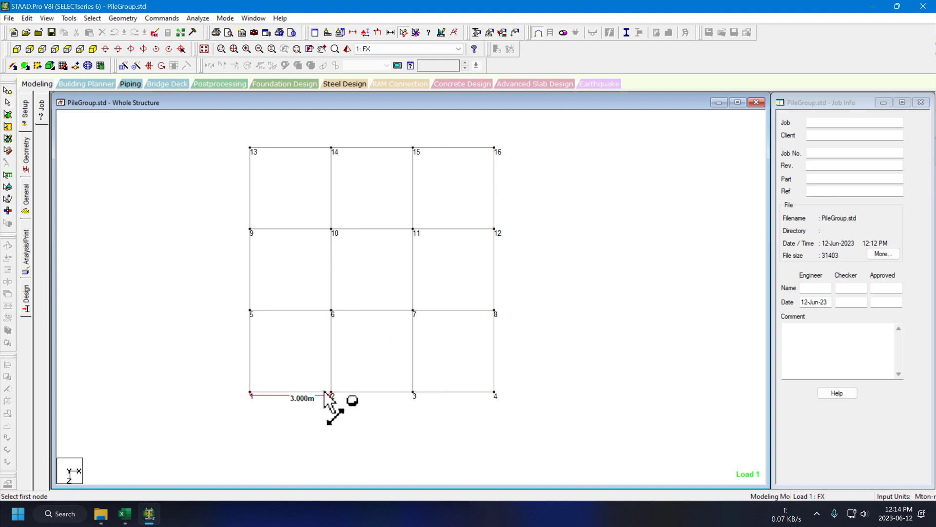
pyautogui.click(413, 391)
pyautogui.click(494, 392)
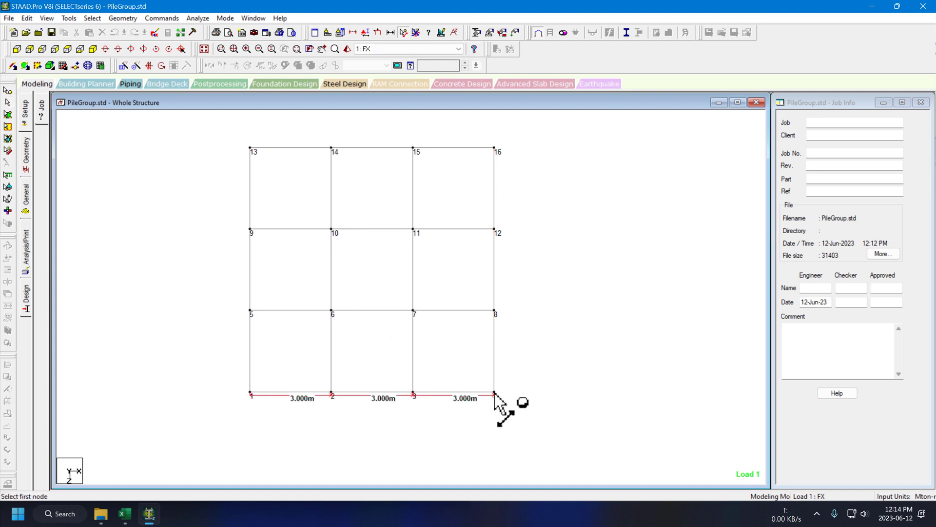
# - Measure the distances between consecutive nodes 4, 8, 12 and 16 along the grid's Z direction
pyautogui.click(495, 310)
pyautogui.click(495, 229)
pyautogui.click(494, 147)
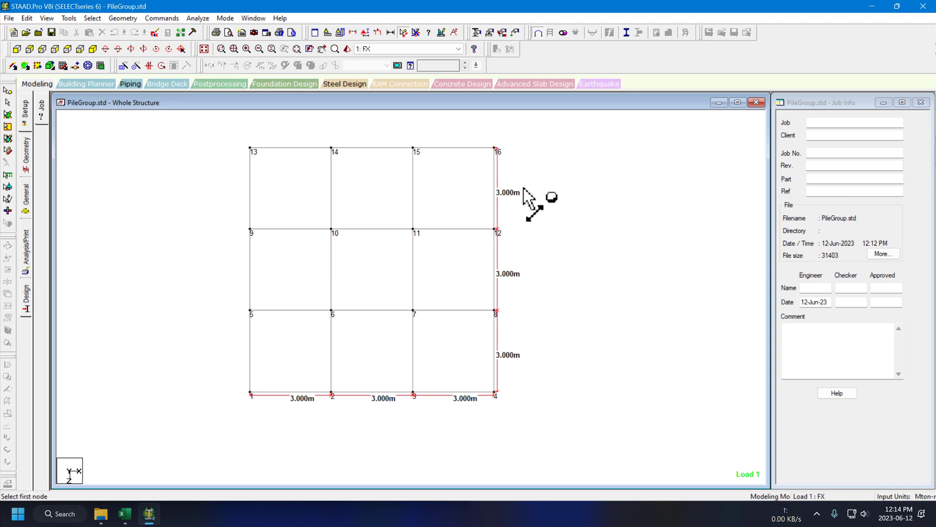
pyautogui.scroll(-1, 523, 188)
pyautogui.scroll(4, 441, 288)
pyautogui.scroll(-5, 440, 285)
pyautogui.scroll(3, 455, 221)
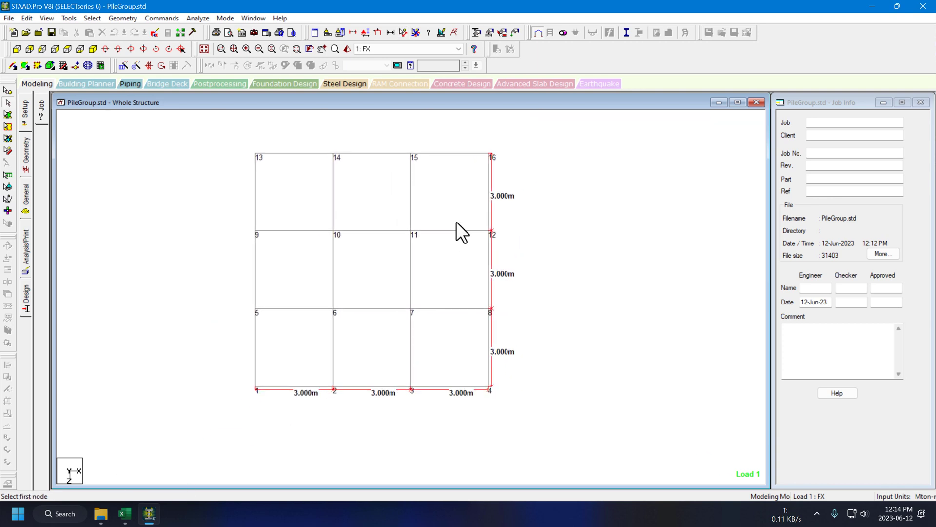
# - Switch to Excel and enter pile 11 in the pile offset table with X and Z offsets of 0.2
pyautogui.moveTo(468, 241); pyautogui.dragTo(446, 268)
pyautogui.scroll(1, 418, 248)
pyautogui.scroll(-1, 417, 248)
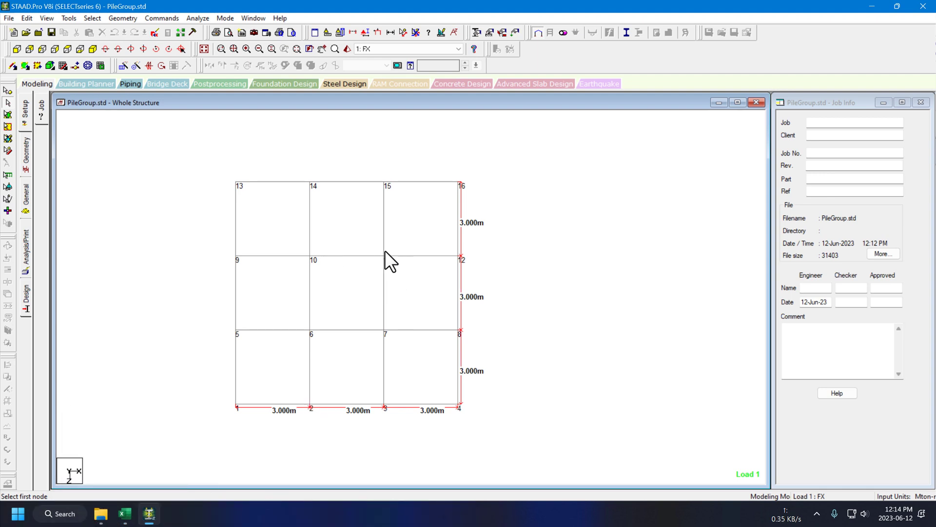
pyautogui.scroll(1, 378, 251)
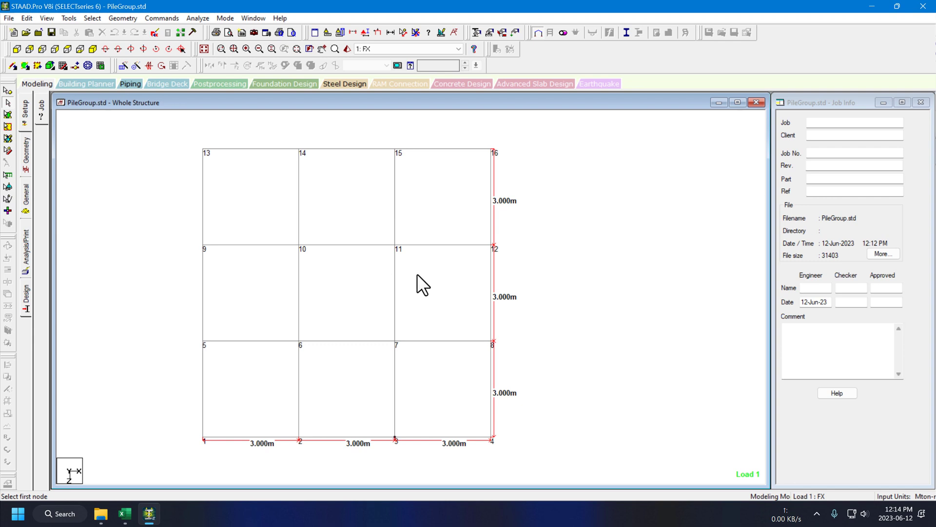
pyautogui.click(125, 513)
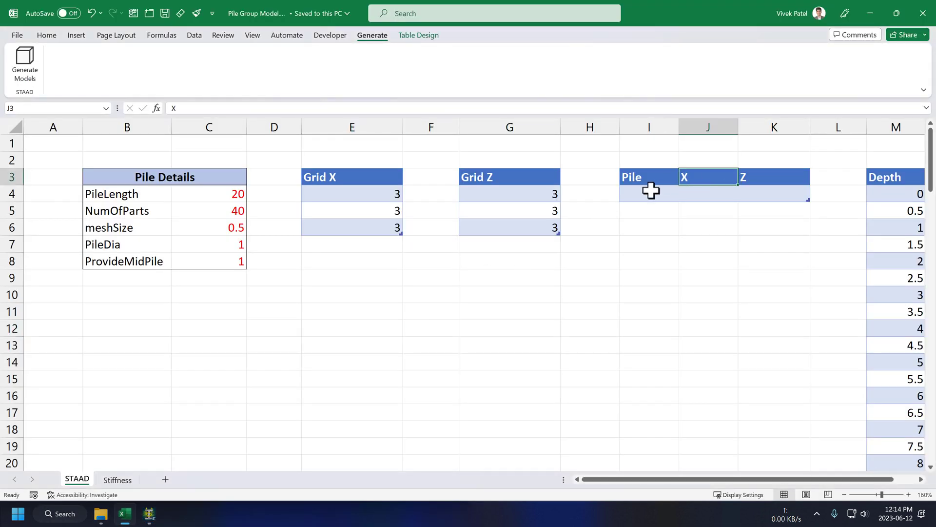
pyautogui.click(652, 192)
pyautogui.write('11')
pyautogui.press('Tab')
pyautogui.write('0.2')
pyautogui.press('Tab')
pyautogui.write('0.2')
pyautogui.press('Return')
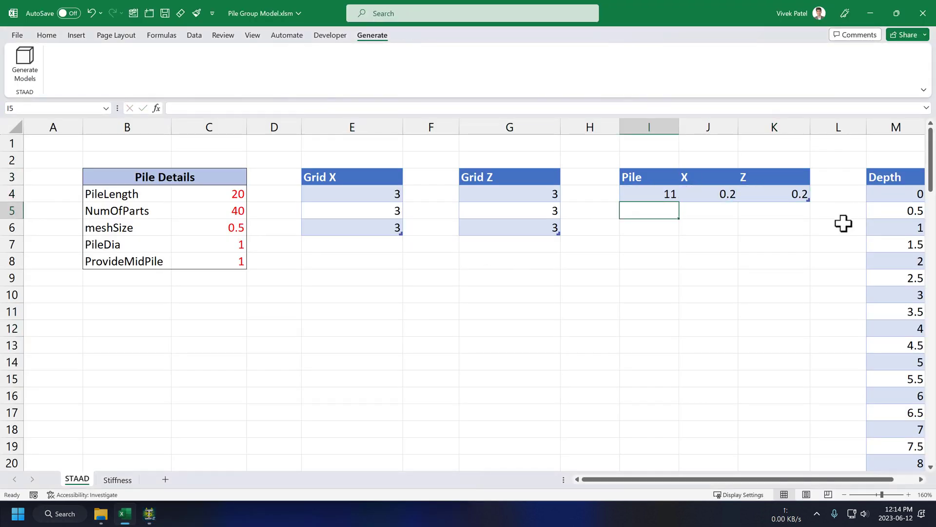
# - Make both pile 11 offsets negative, setting X and Z to -0.2
pyautogui.click(708, 192)
pyautogui.press('F2')
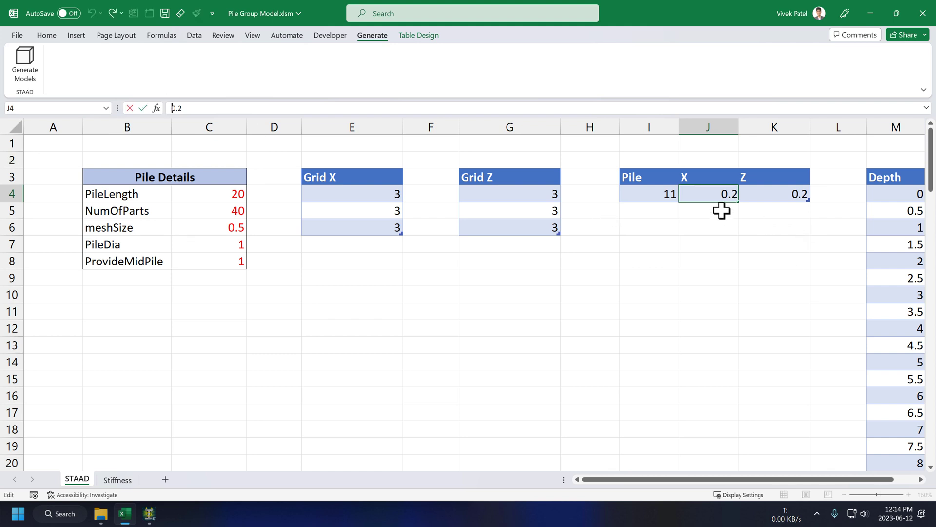
pyautogui.write('-')
pyautogui.press('Return')
pyautogui.press('Up')
pyautogui.press('Right')
pyautogui.click(174, 107)
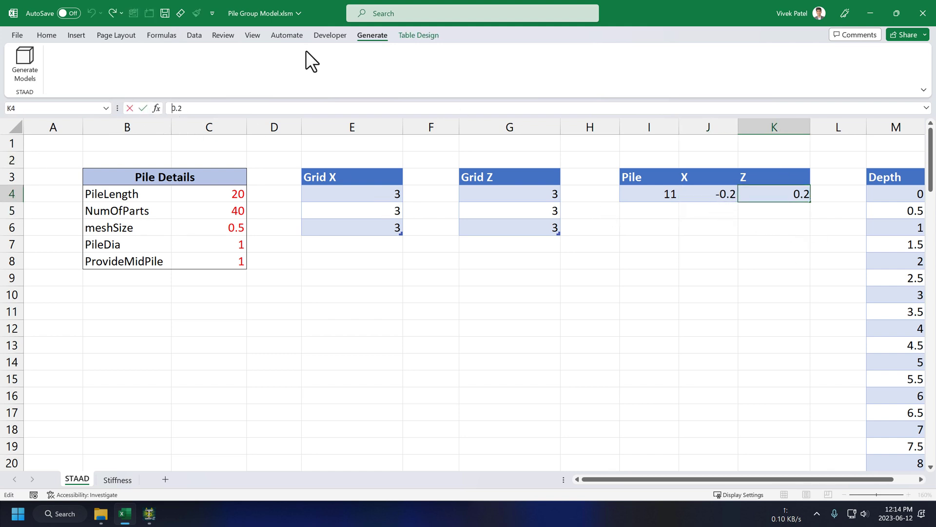
pyautogui.write('-')
pyautogui.press('Return')
# - Save the workbook and generate the pile group STAAD model from the current inputs
pyautogui.click(773, 227)
pyautogui.hotkey('ctrl', 's')
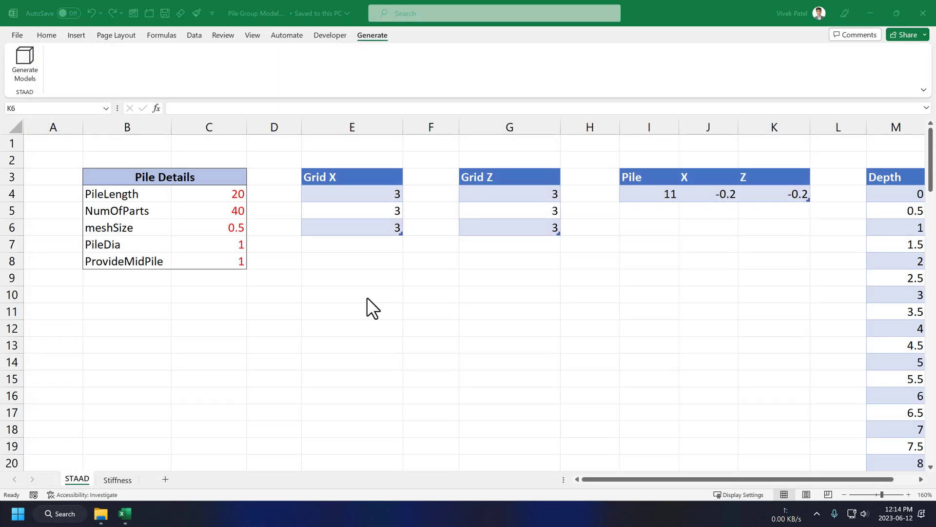
pyautogui.click(382, 266)
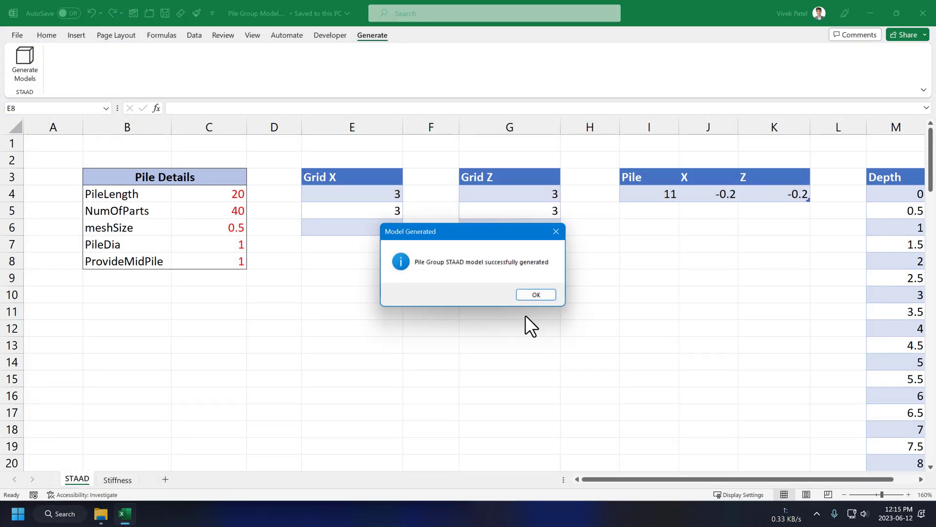
pyautogui.click(551, 295)
# - Open the regenerated PileGroup.std from the Demo Project folder in STAAD.Pro and examine the offset pile in plan view
pyautogui.click(101, 513)
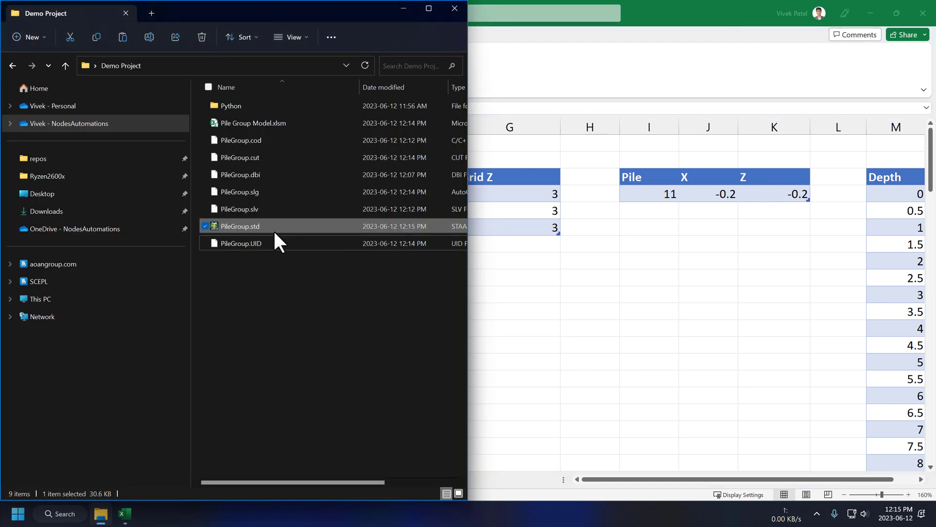
pyautogui.doubleClick(274, 227)
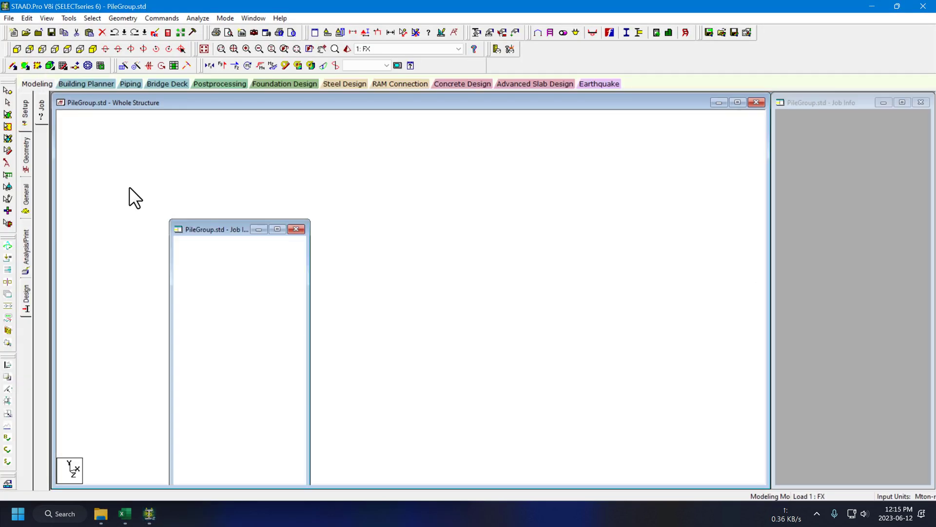
pyautogui.click(68, 50)
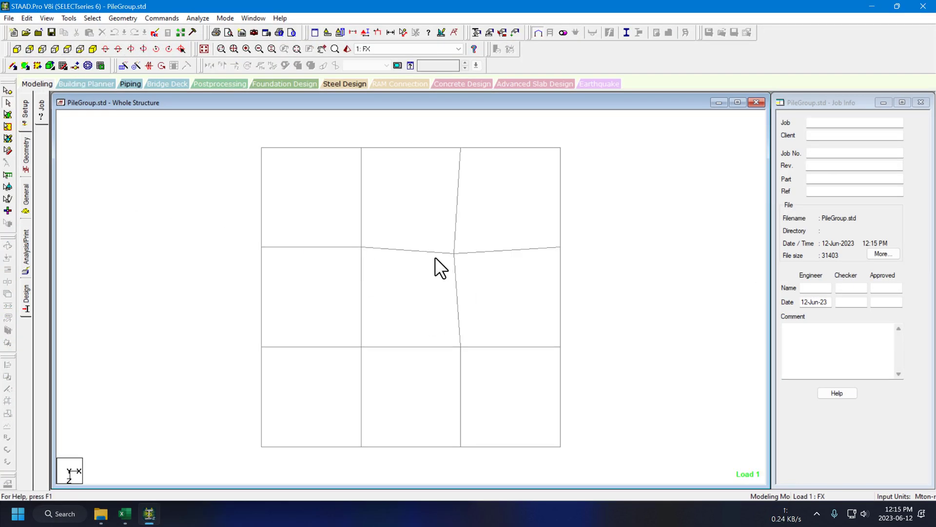
pyautogui.scroll(4, 499, 287)
pyautogui.scroll(-5, 498, 279)
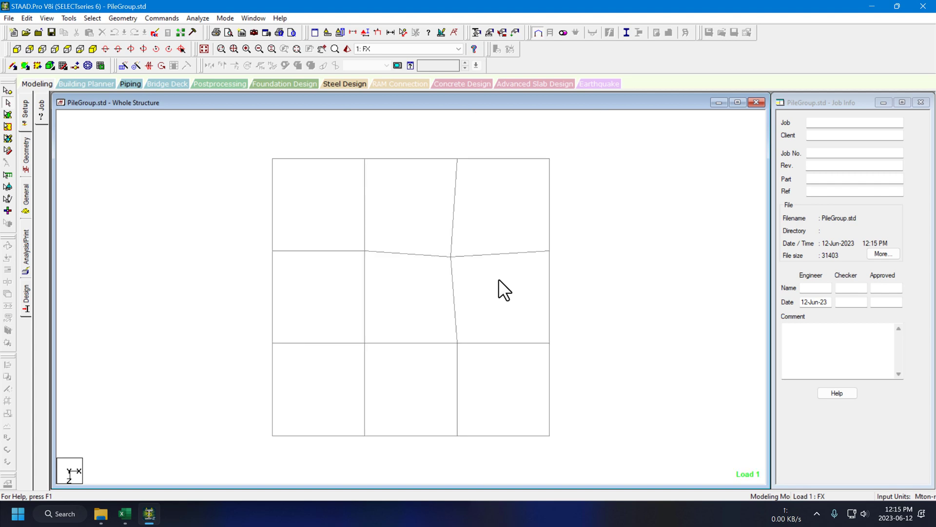